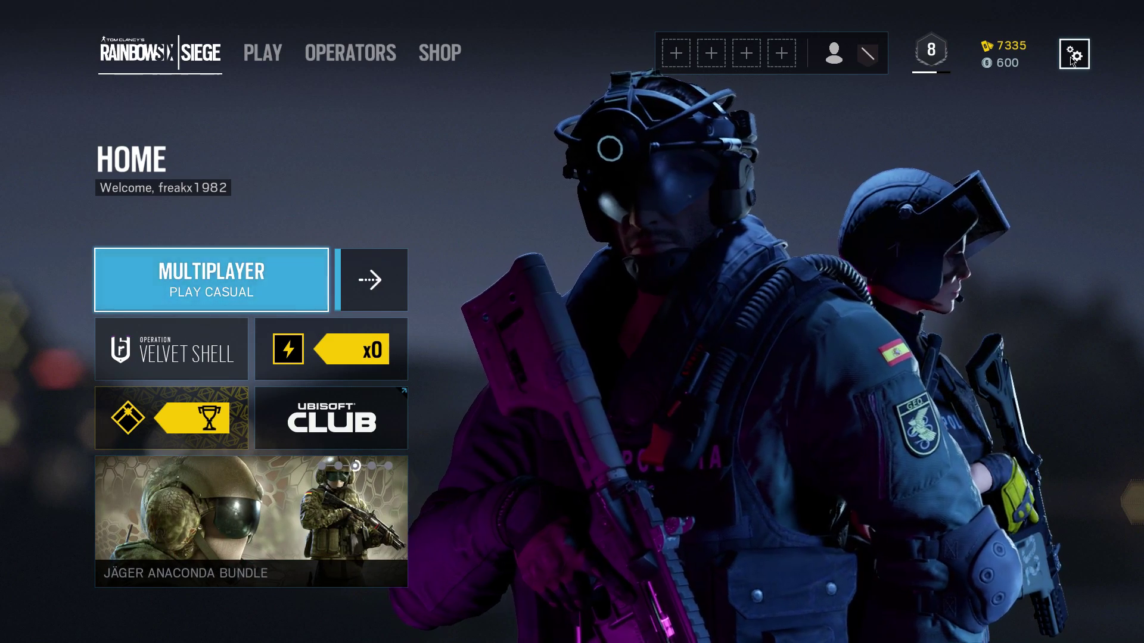
Step: Check that the game settings show NAT Type Moderate, then choose Quit to Desktop
click(1072, 57)
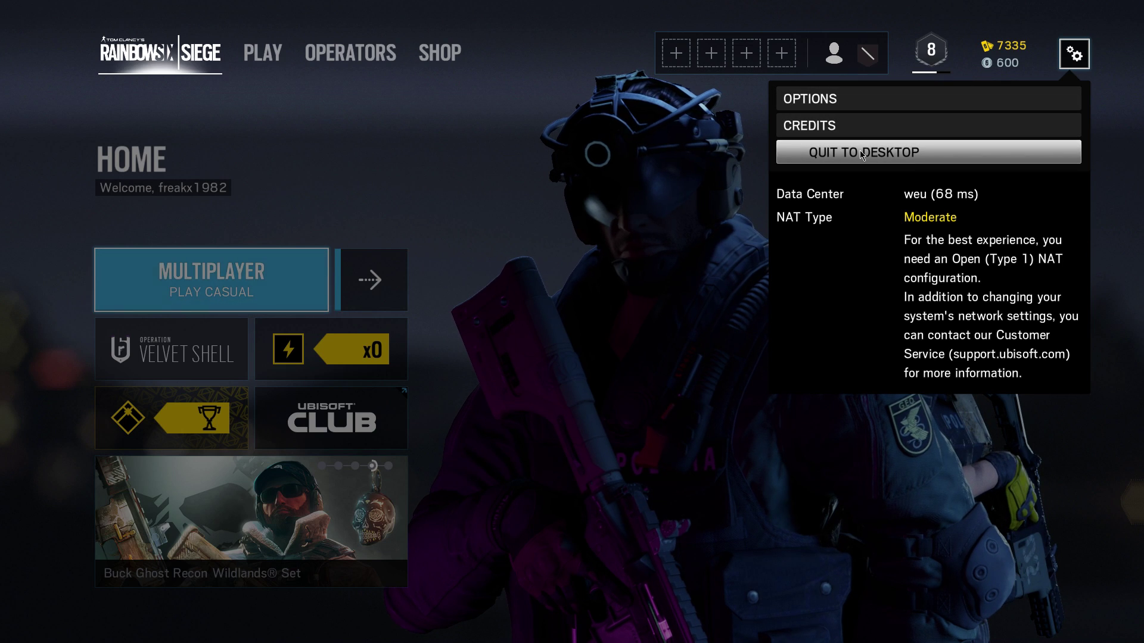
click(1013, 157)
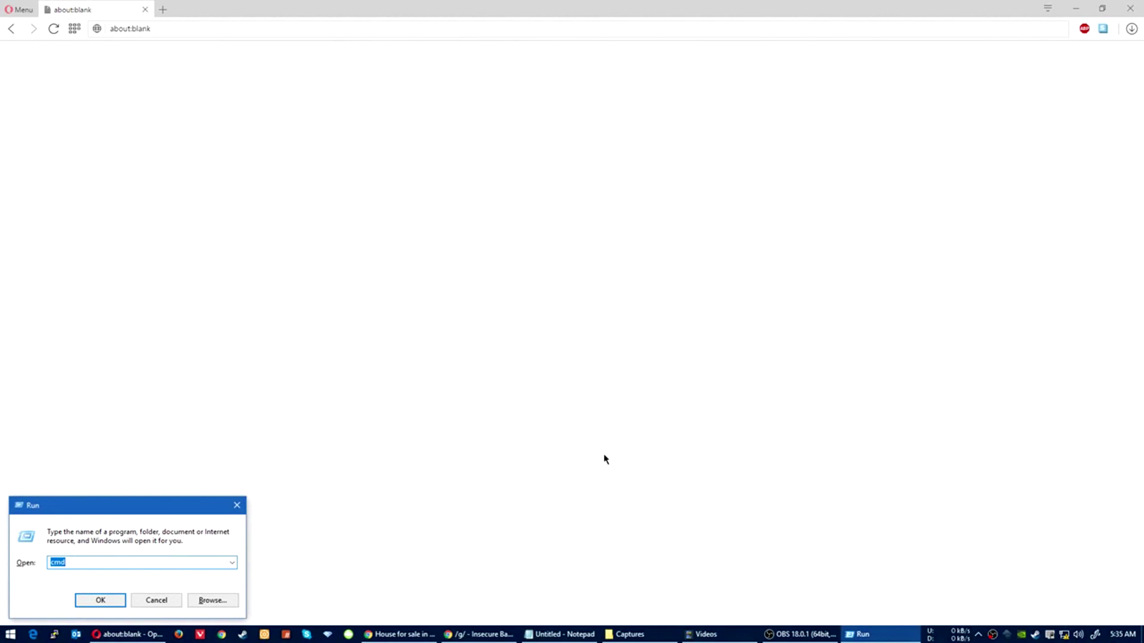
Step: Launch cmd and run ipconfig, showing IPv4 192.168.1.69 and gateway 192.168.1.1
key(Return)
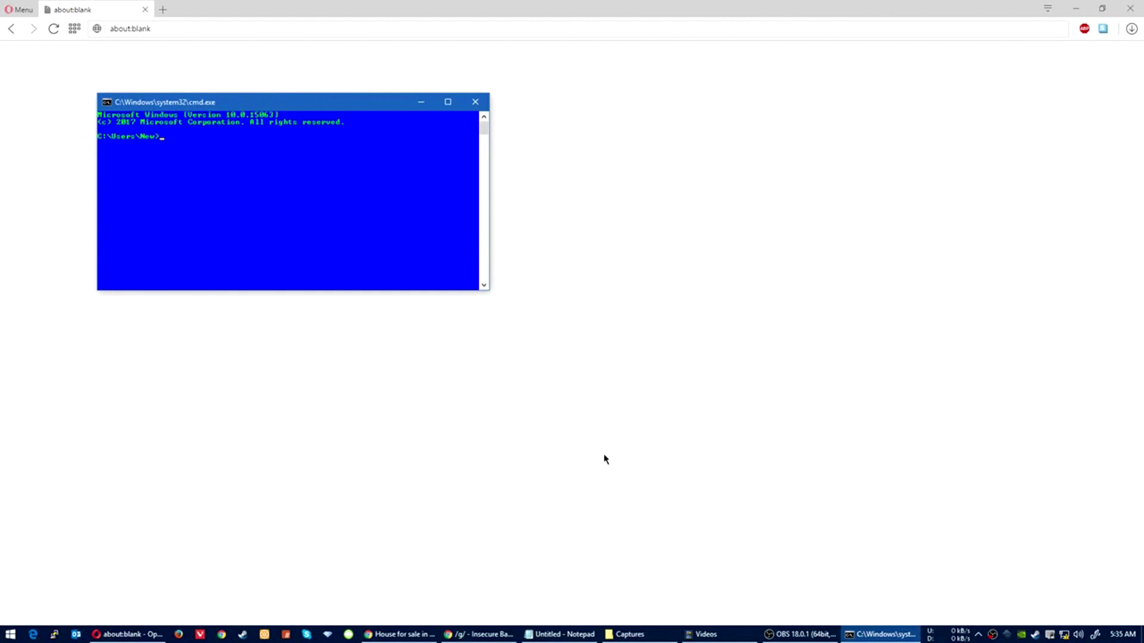
drag(313, 105, 666, 225)
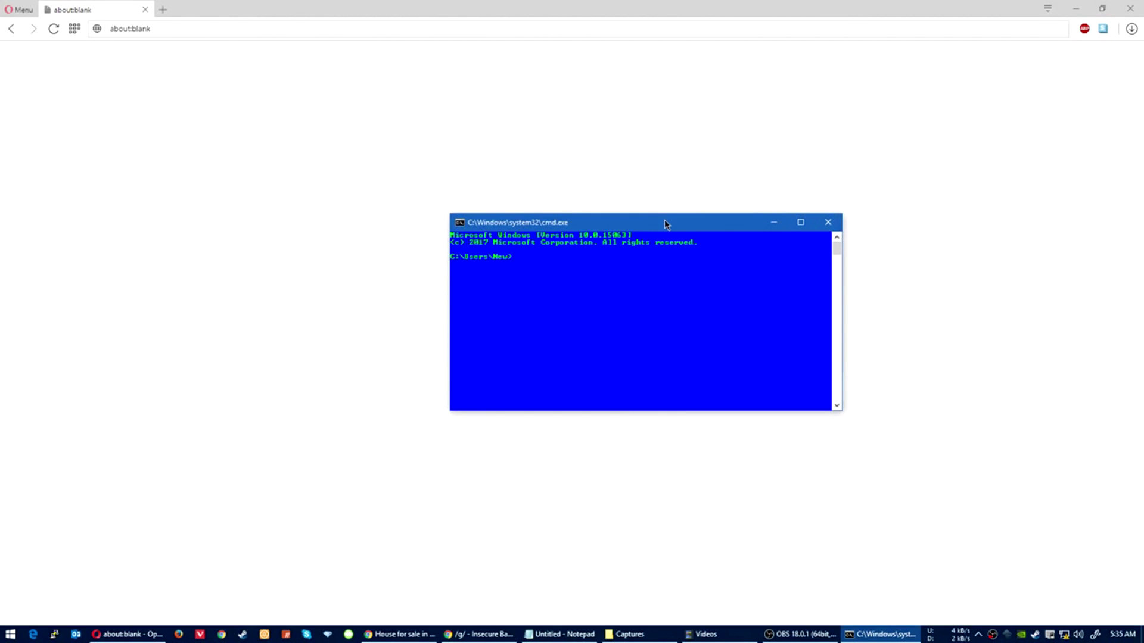
text(ipconfig)
key(Return)
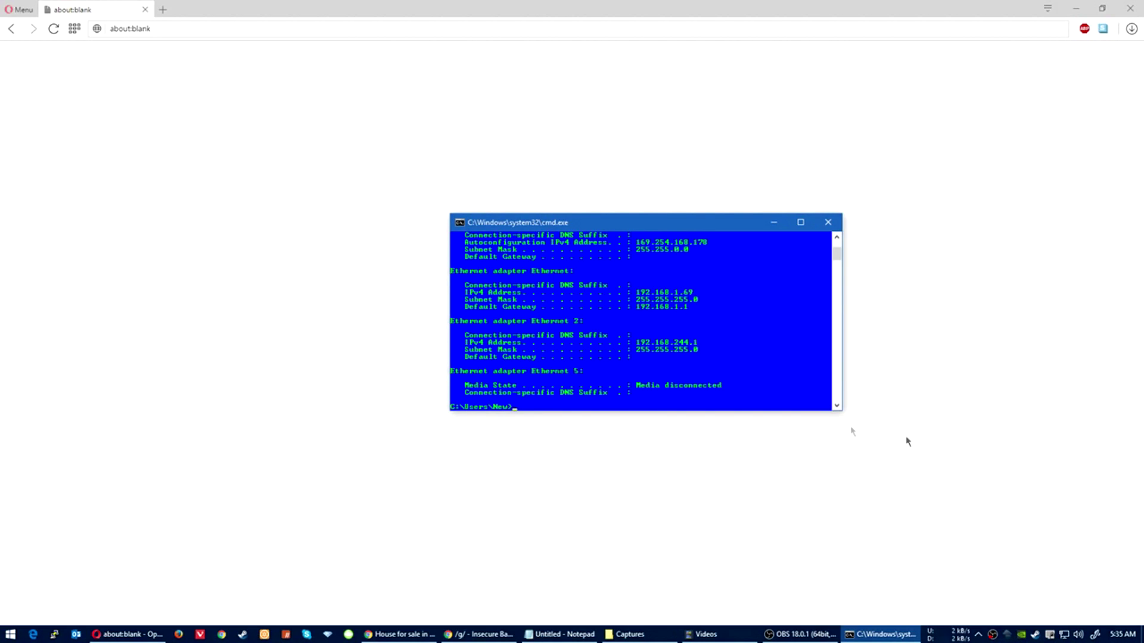
mouse_move(1065, 635)
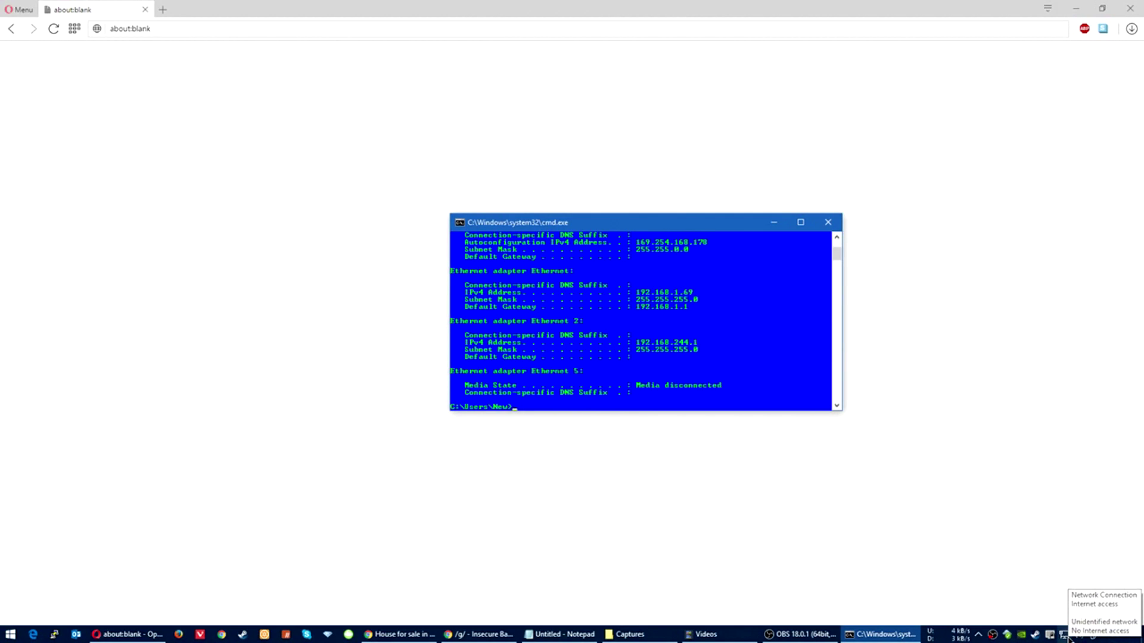
Step: Open Network and Sharing Centre from the tray network icon and go to Change adapter settings
right_click(1066, 636)
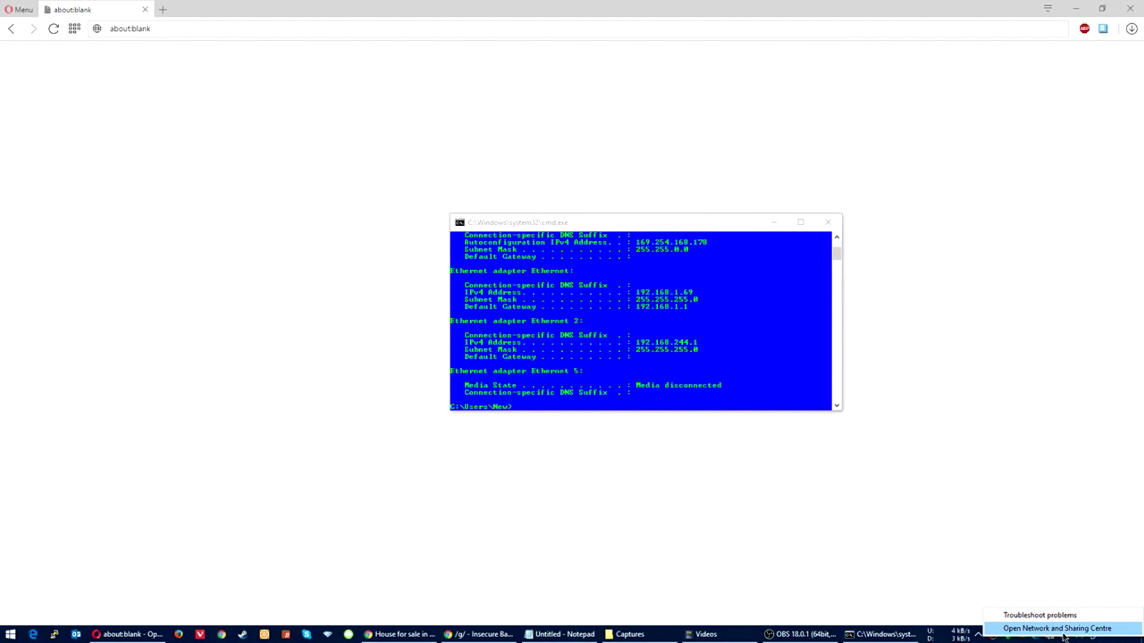
click(1064, 633)
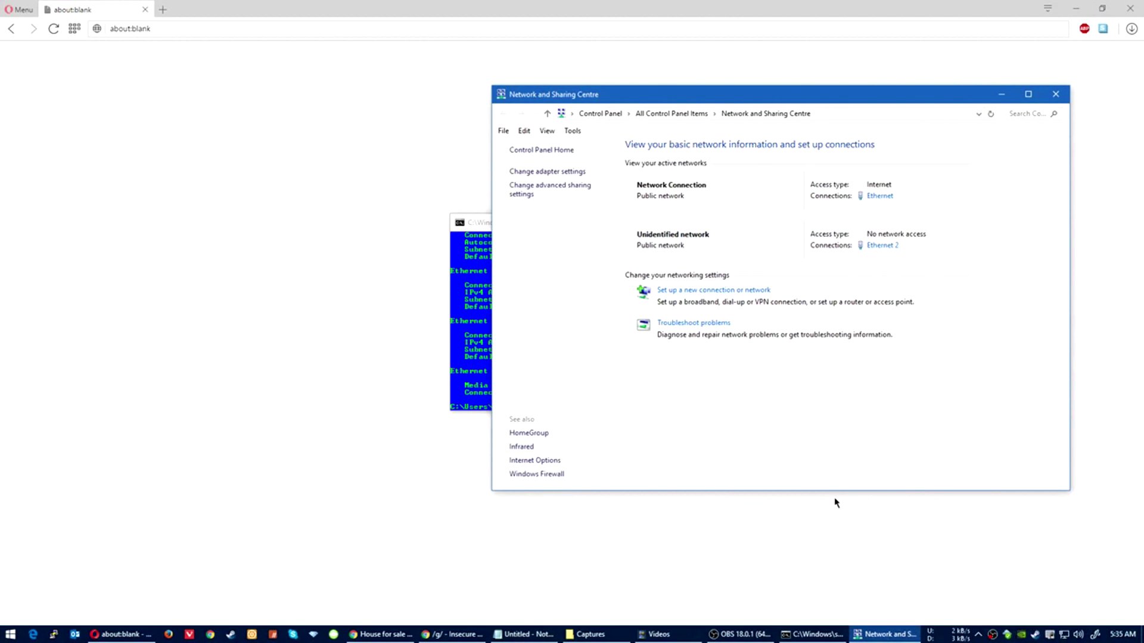
drag(689, 100, 651, 104)
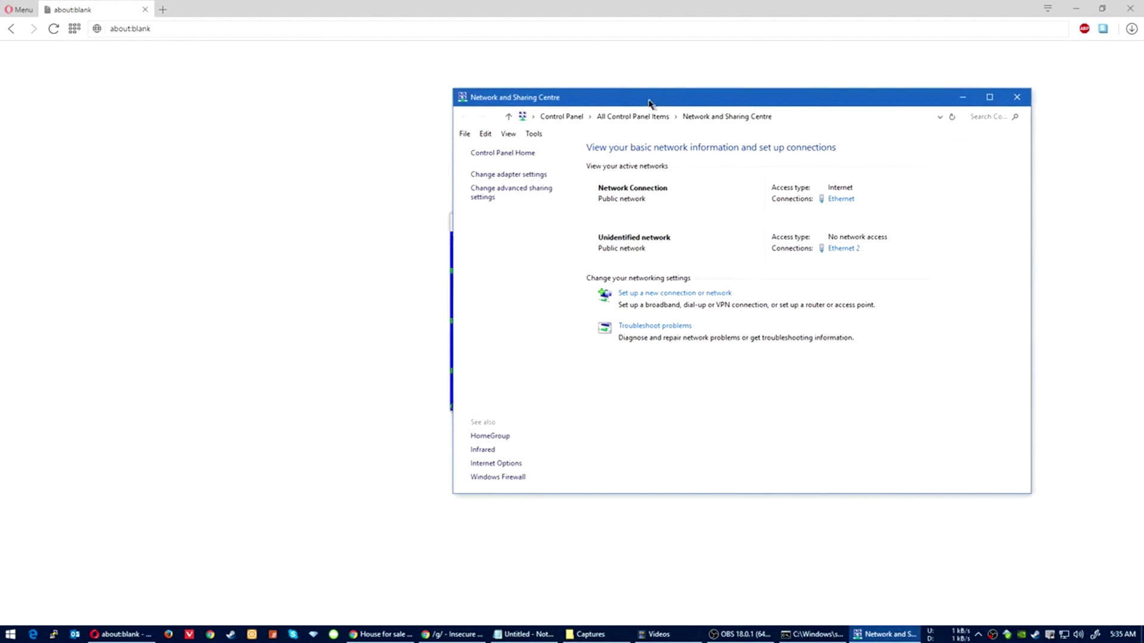
click(501, 177)
Step: Switch the adapter view to Small icons, then Tiles, and select the Ethernet adapter
right_click(580, 323)
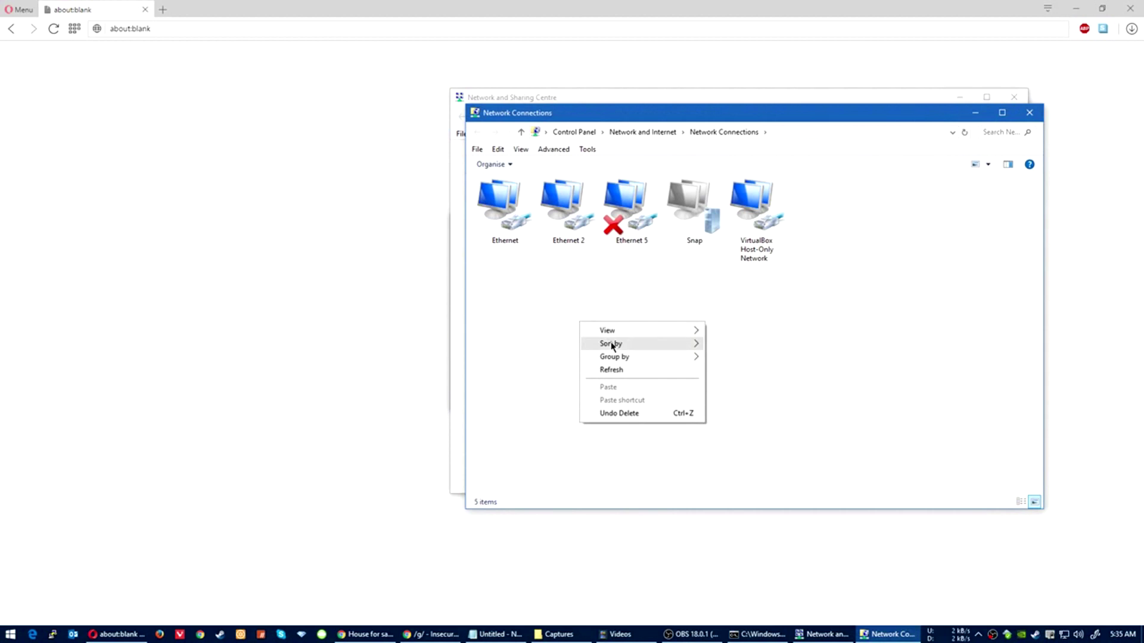
mouse_move(701, 332)
click(740, 369)
right_click(682, 303)
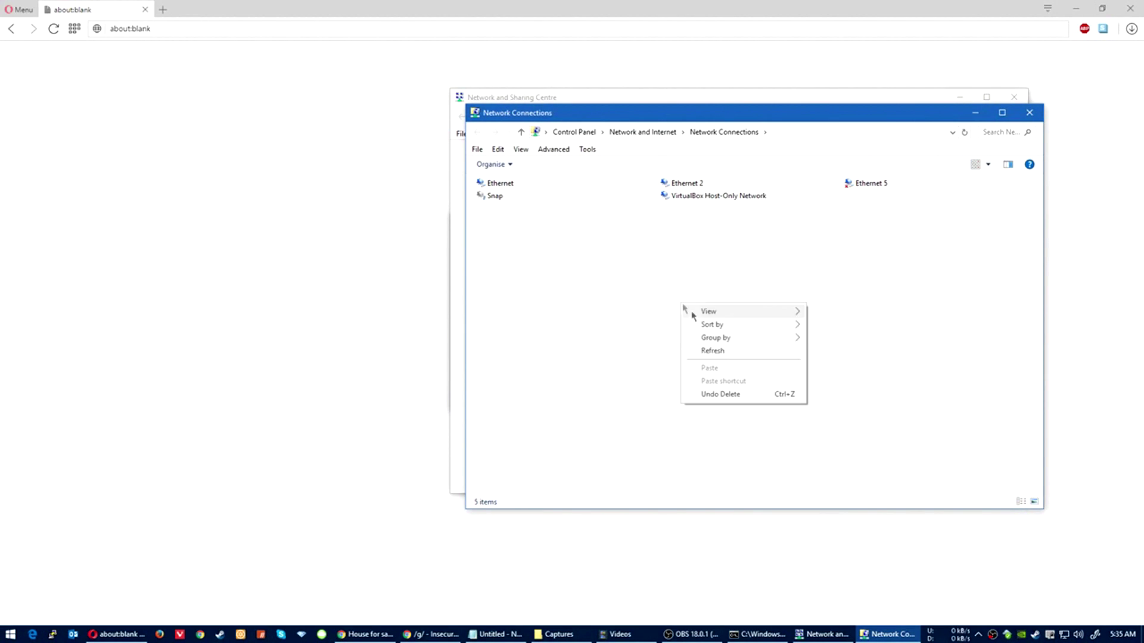
mouse_move(740, 314)
click(830, 388)
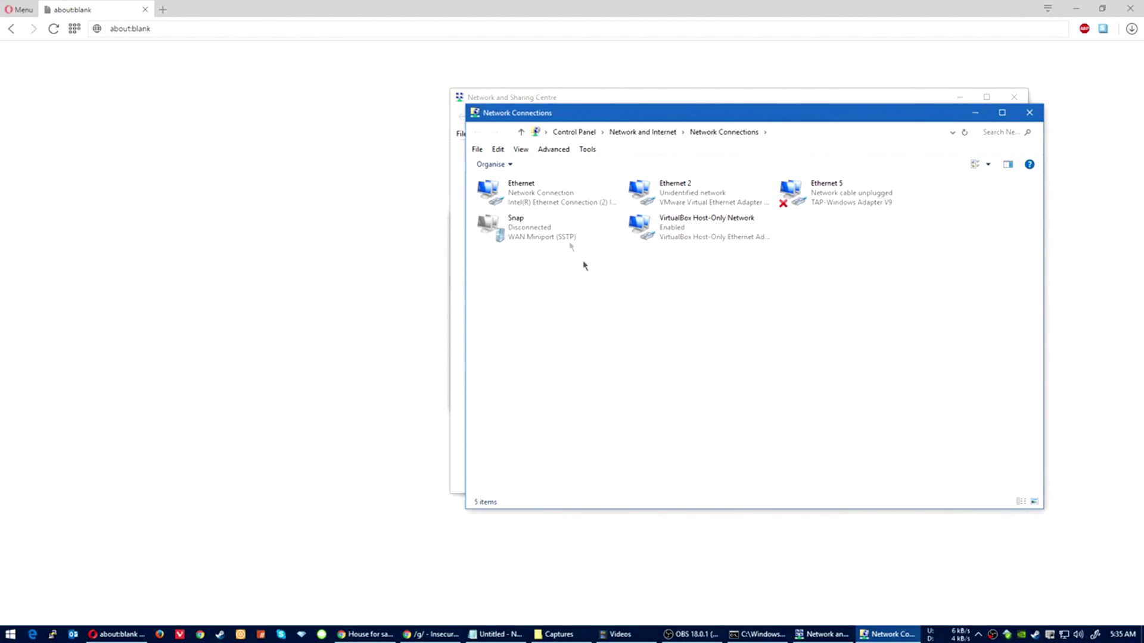
click(526, 196)
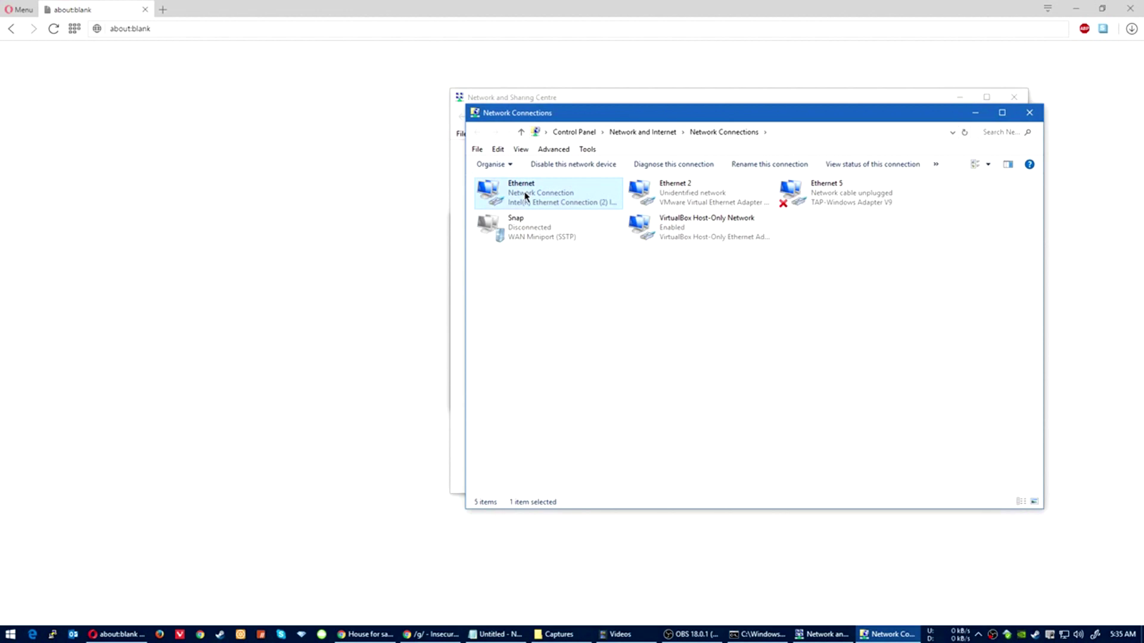
right_click(526, 195)
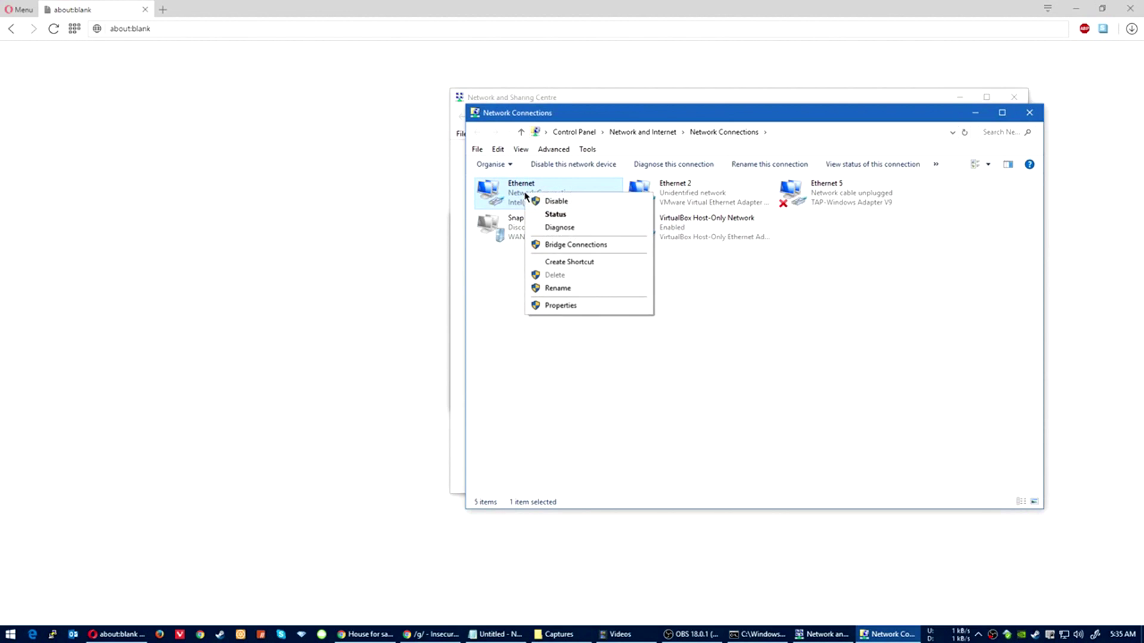
Step: Open Ethernet's Internet Protocol Version 4 properties and inspect the IP address 192.168.1.69
click(582, 307)
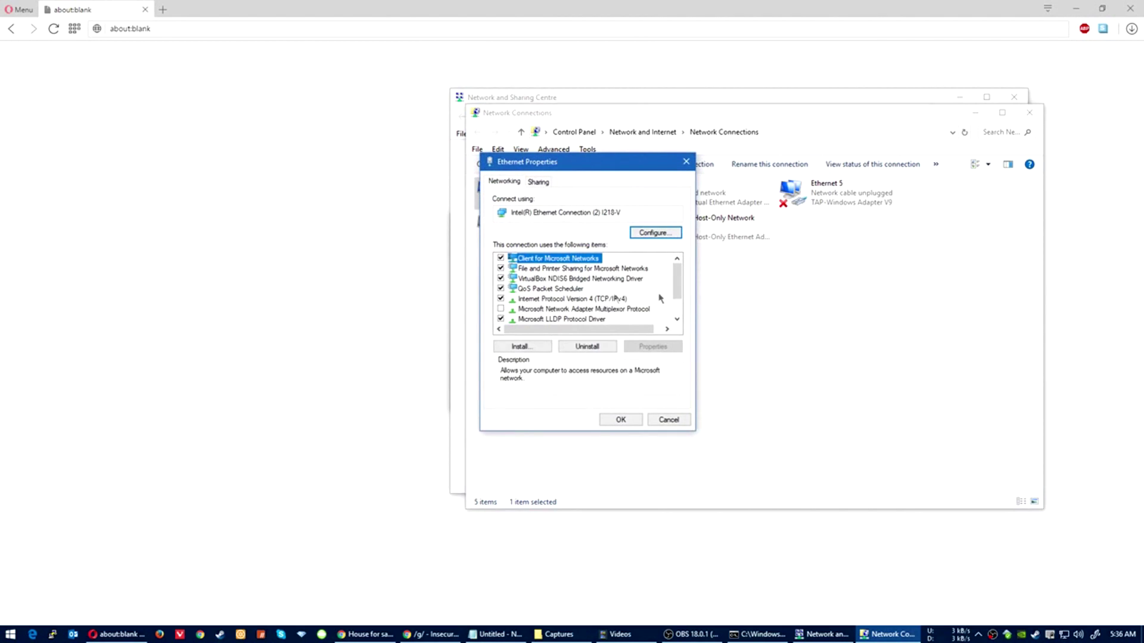
click(569, 300)
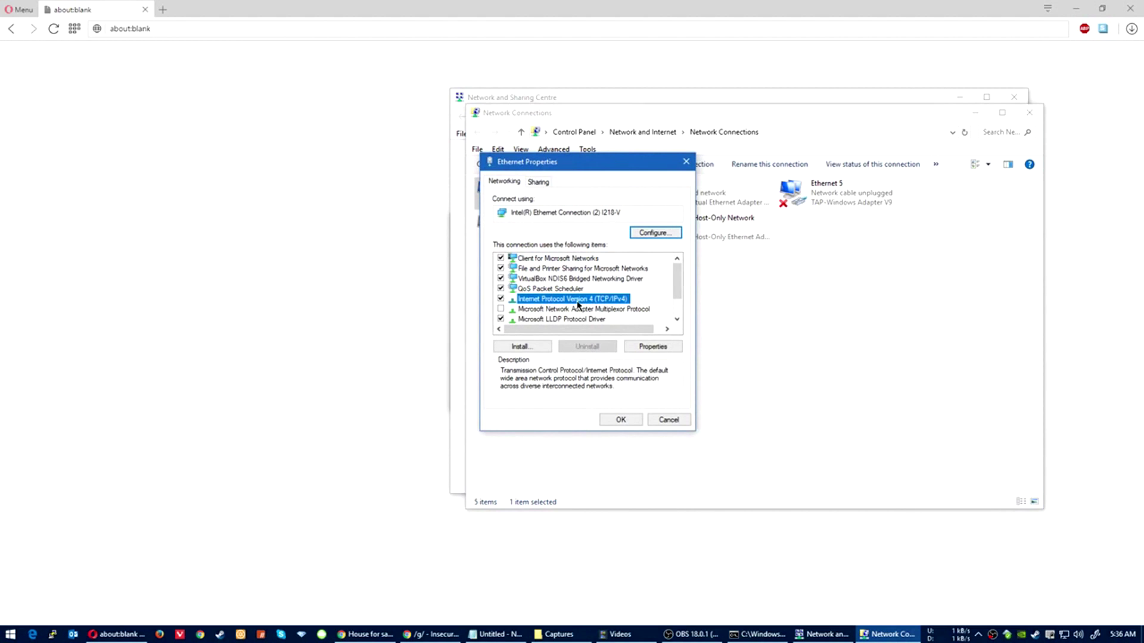
double_click(578, 305)
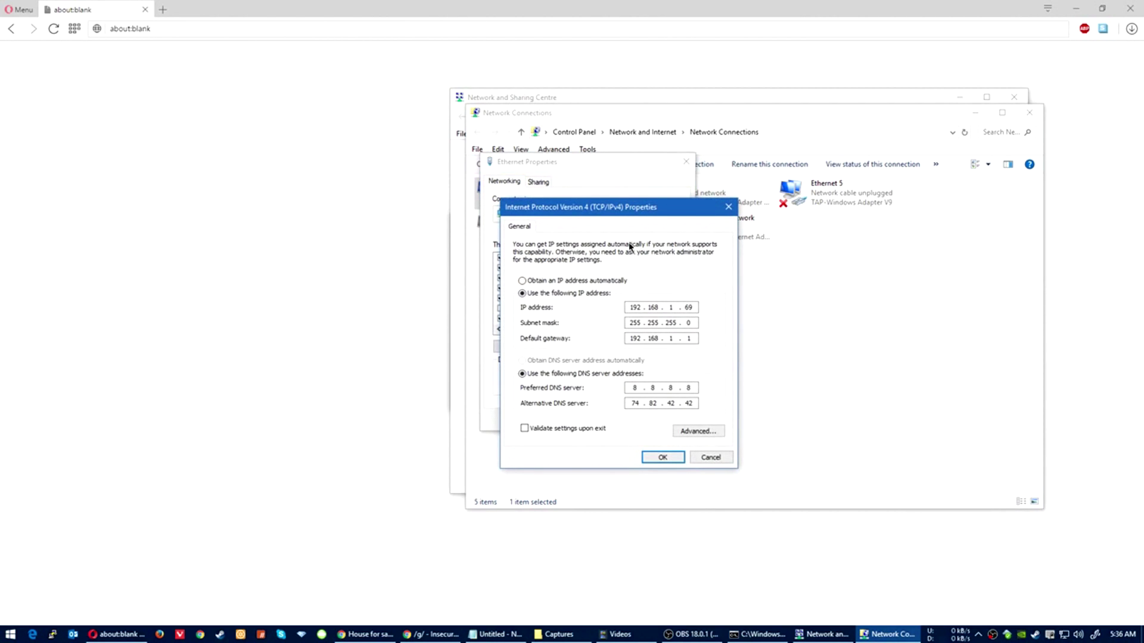
drag(624, 208, 617, 151)
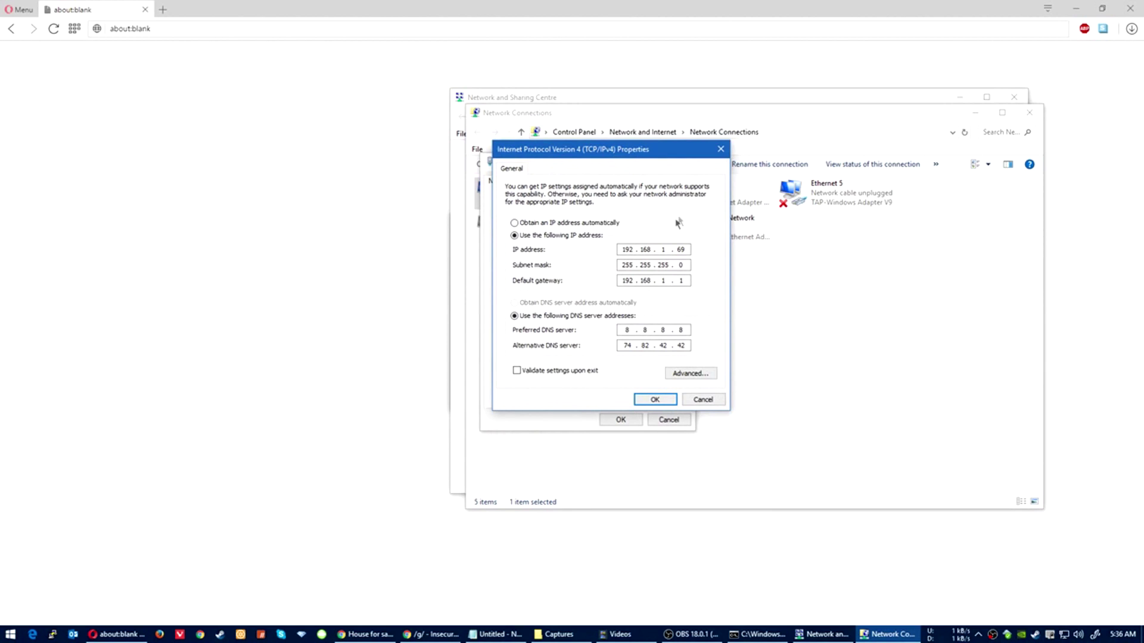
drag(631, 155, 626, 186)
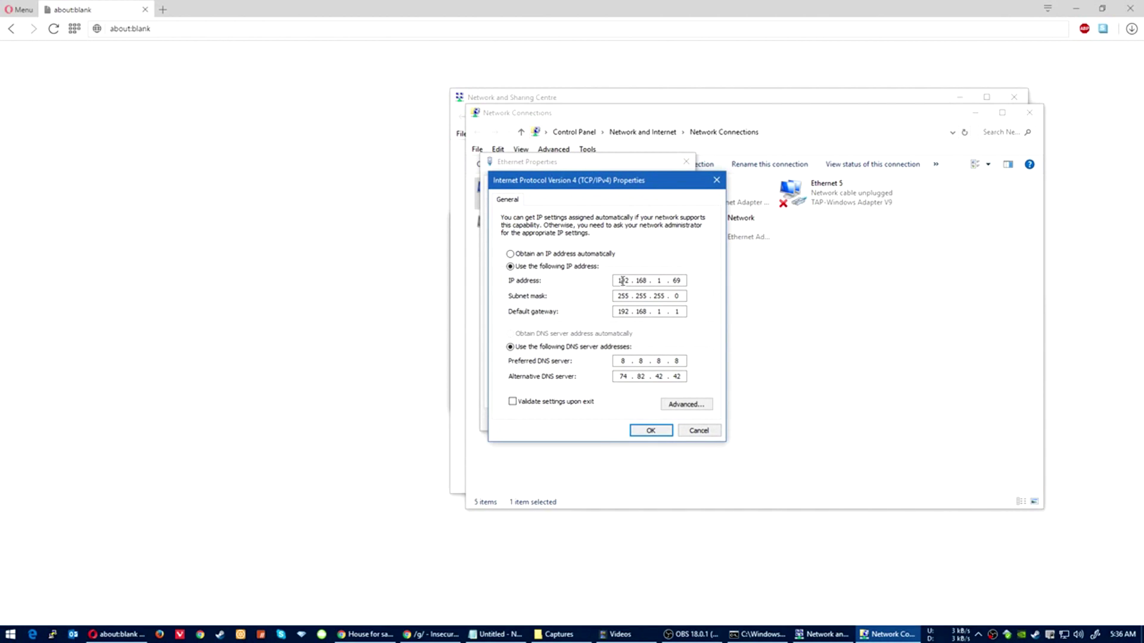
double_click(621, 281)
click(639, 281)
double_click(677, 280)
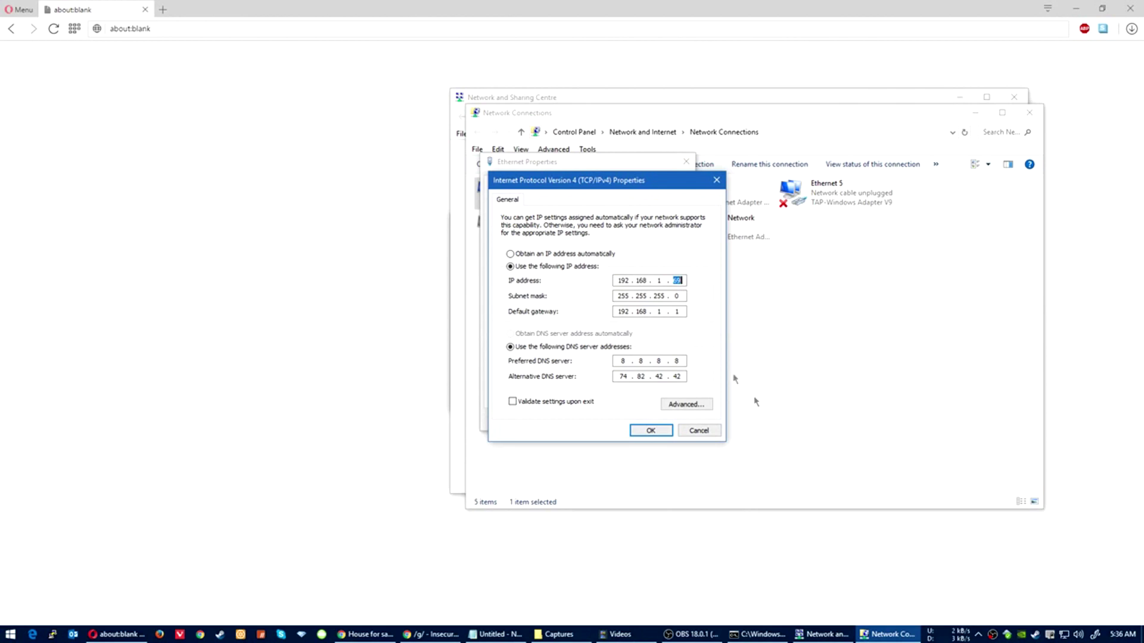
click(616, 296)
Step: Compare gateway 192.168.1.1 and preferred DNS 8.8.8.8 against the ipconfig output
click(757, 634)
drag(627, 221, 273, 177)
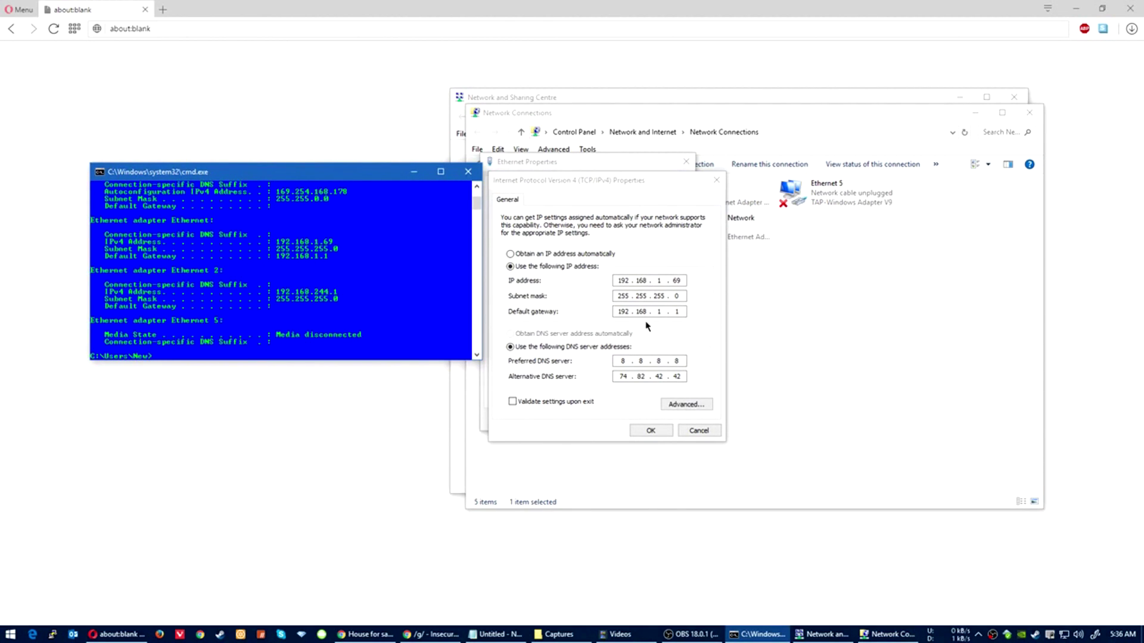
click(630, 313)
click(660, 312)
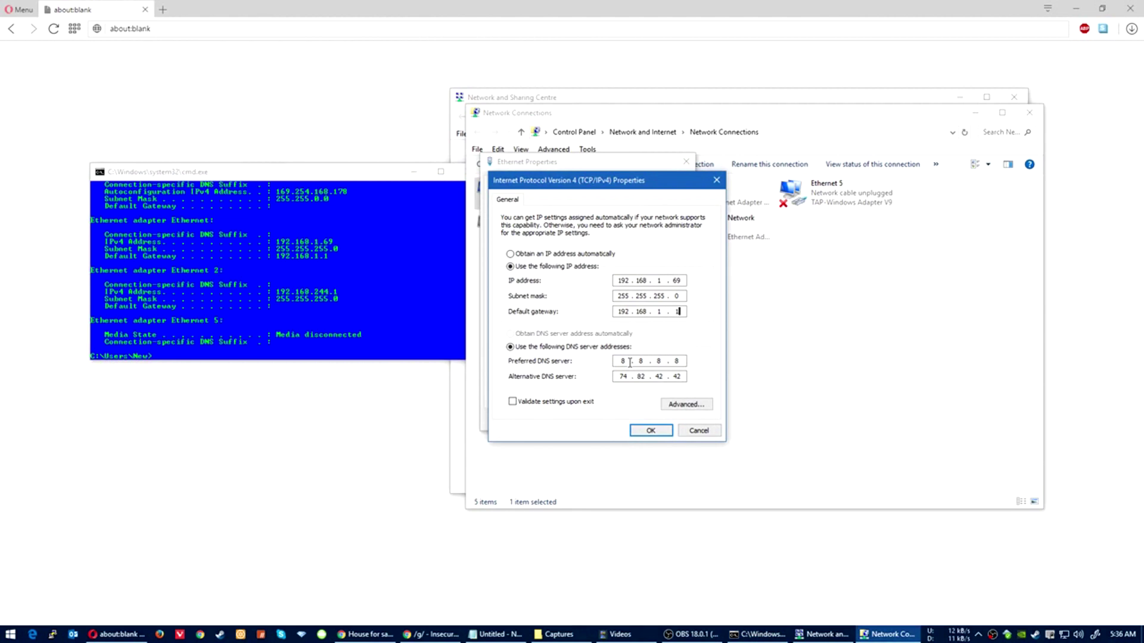
click(678, 361)
double_click(641, 360)
click(641, 360)
double_click(622, 360)
Step: Accept the IPv4 settings and close the Ethernet Properties window
click(650, 429)
click(649, 421)
click(983, 283)
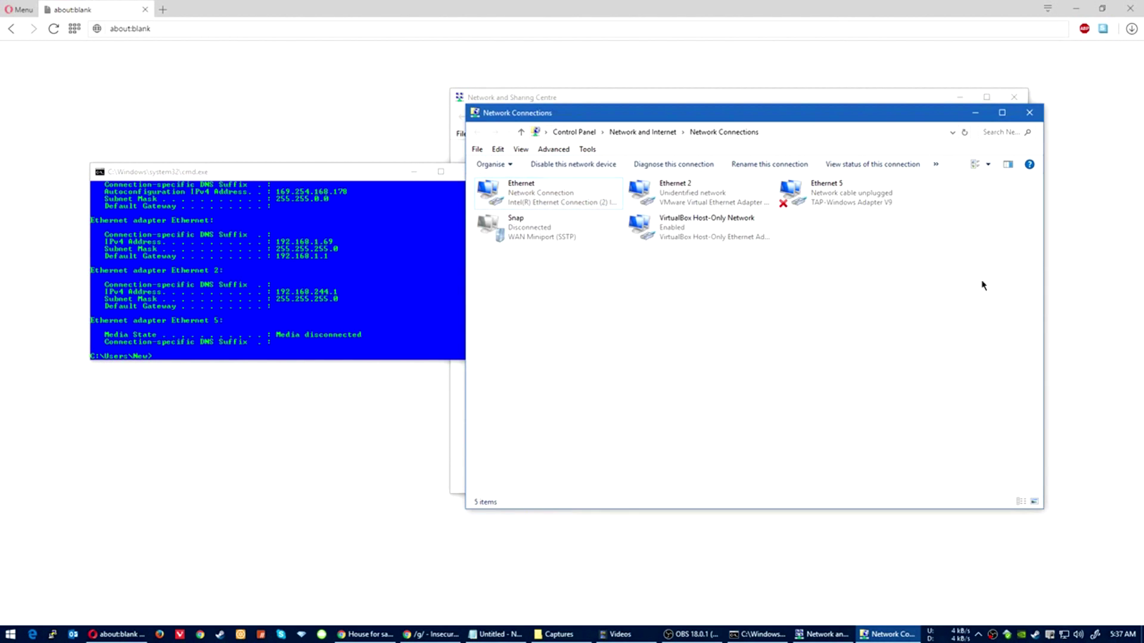
Step: Close Network Connections and Network and Sharing Centre, and move the console right
click(1029, 113)
click(1026, 103)
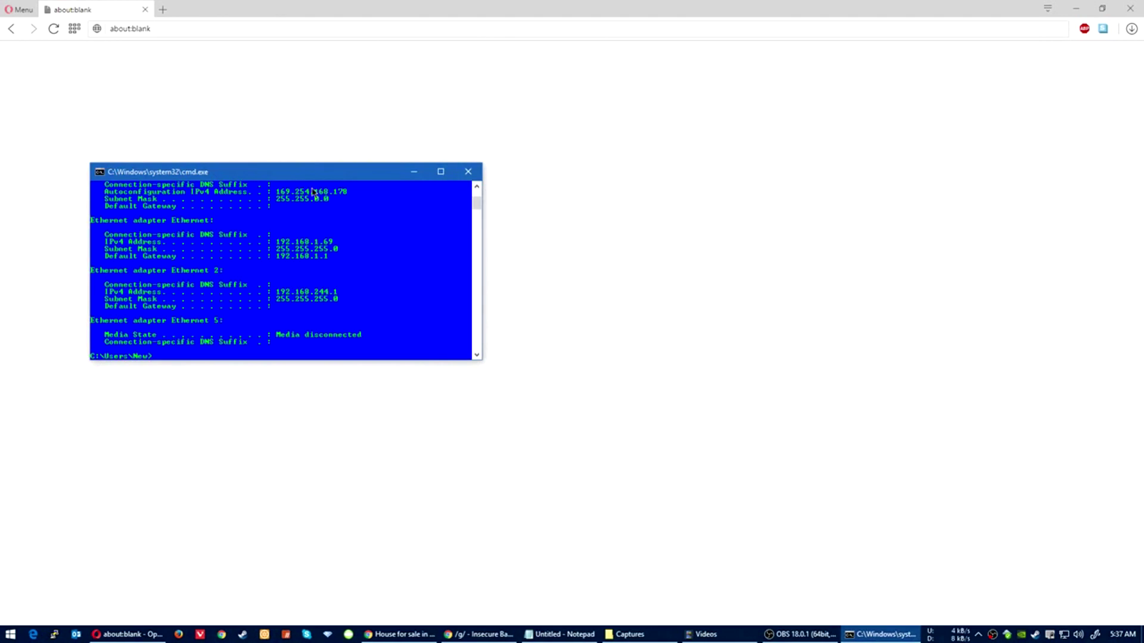
drag(291, 174, 660, 183)
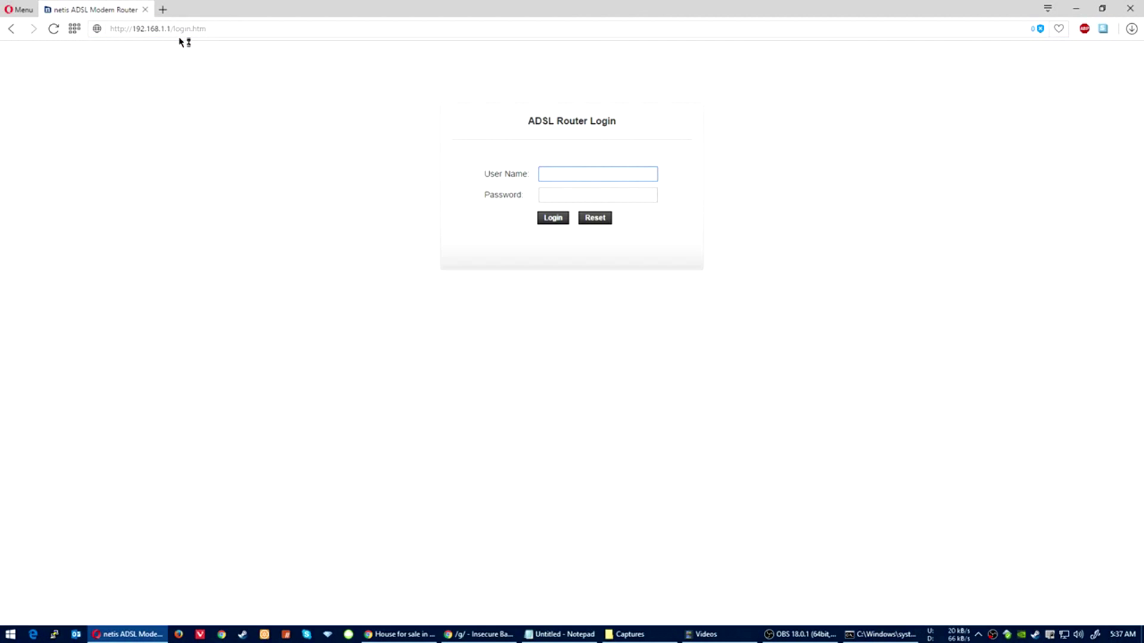
Step: Log in to the router admin at 192.168.1.1 as admin with the router password
text(admin)
key(Tab)
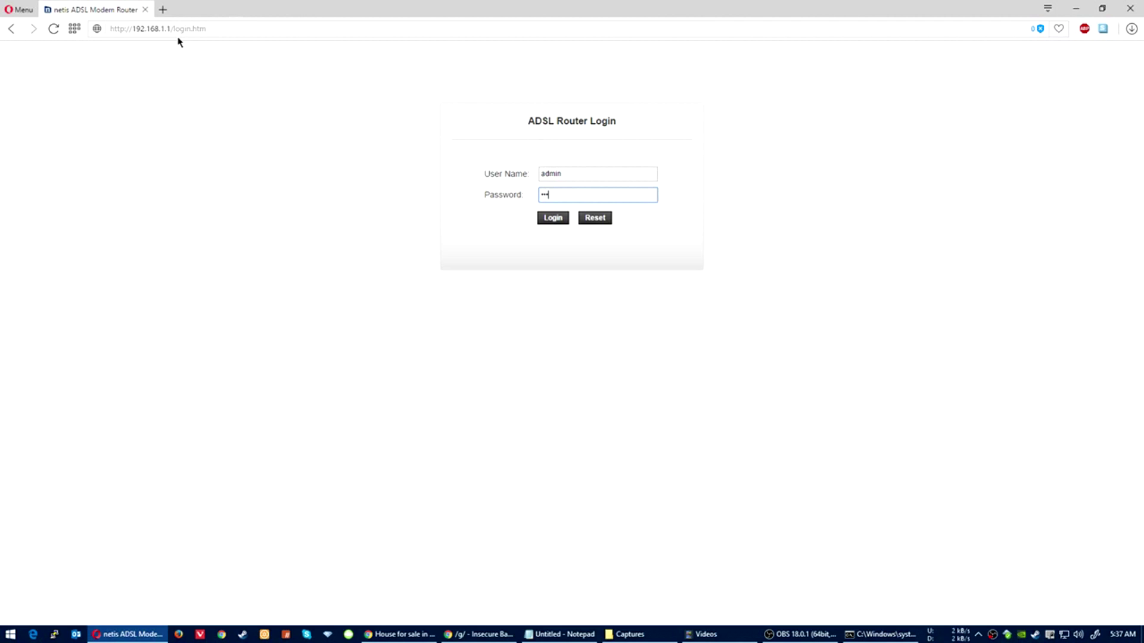
key(Return)
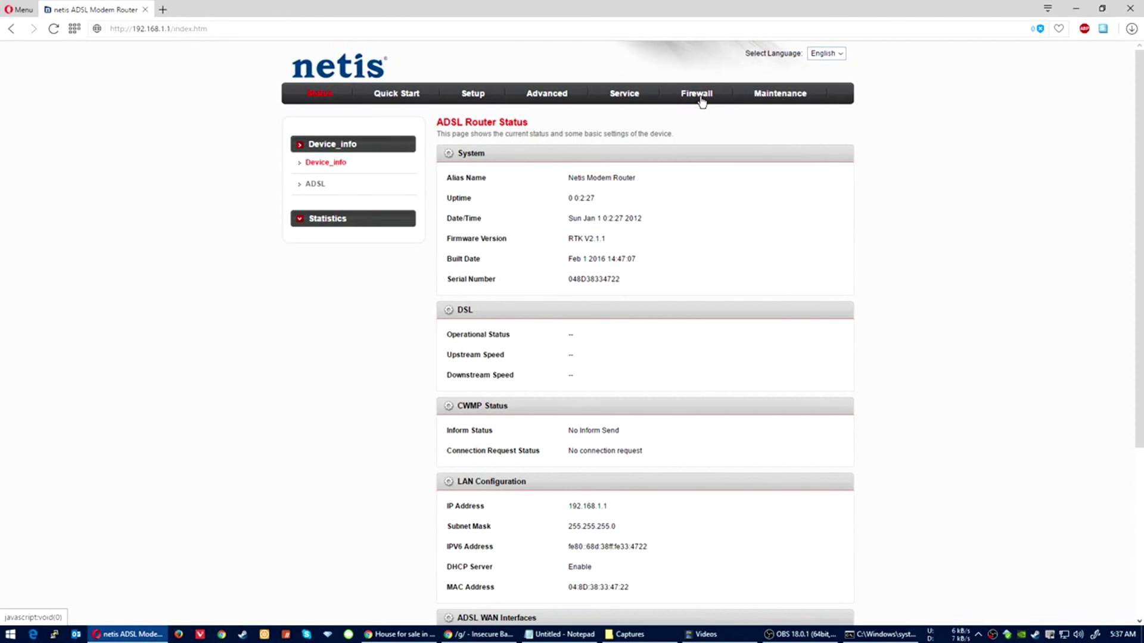
Step: Go to Advanced > NAT > Virtual Server in the router admin
click(547, 99)
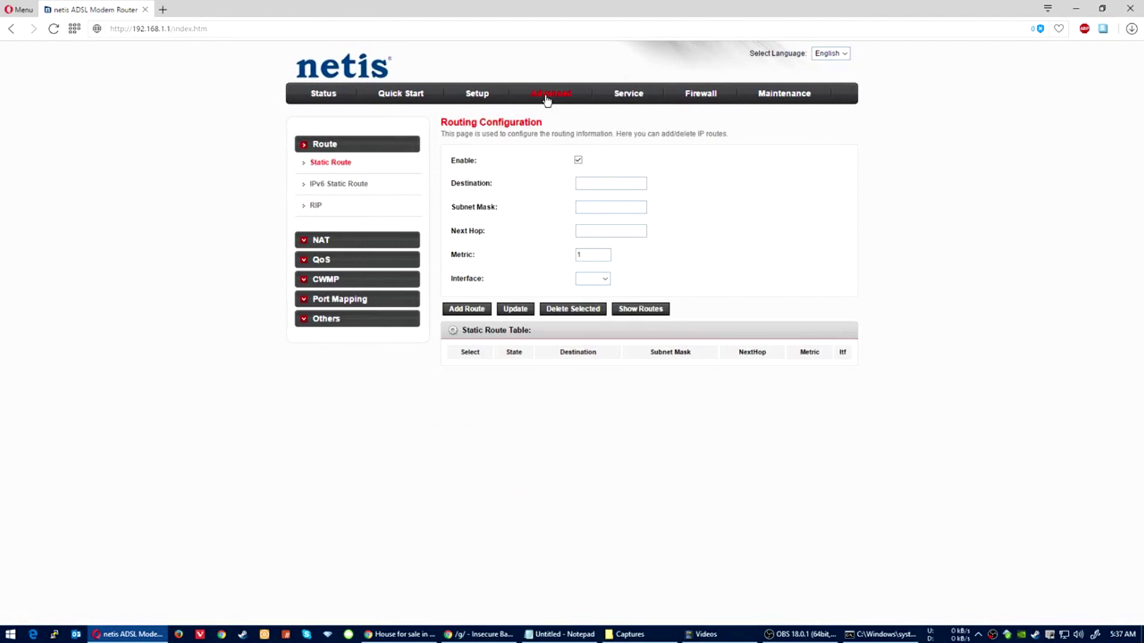
click(305, 240)
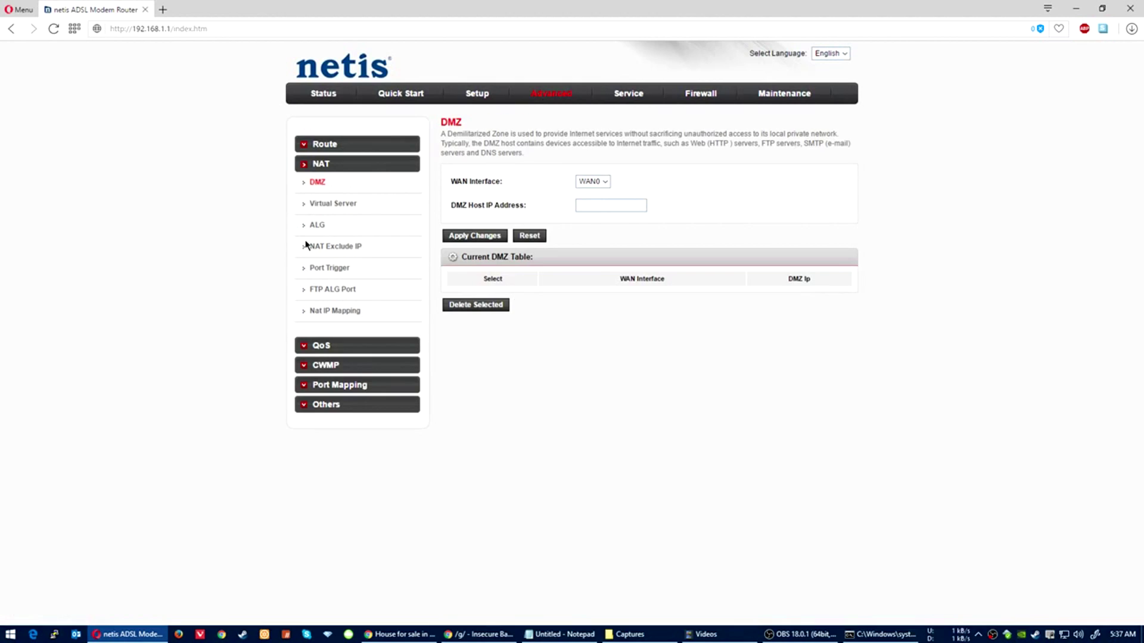
click(333, 209)
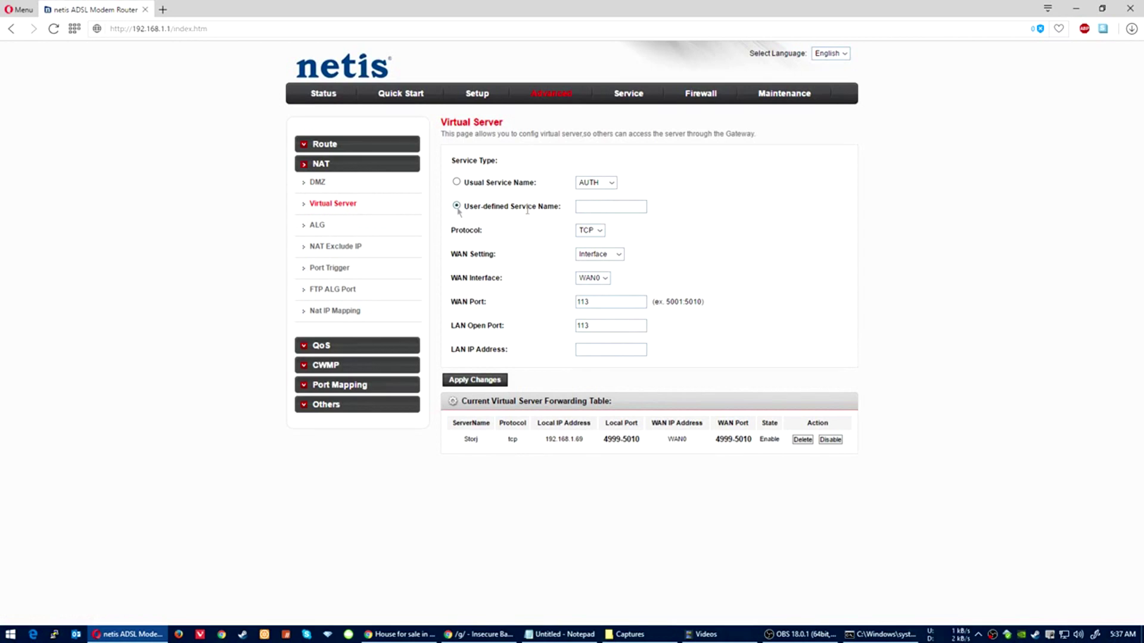
Step: Name the user-defined service rainbow6 and set its protocol to UDP
click(623, 207)
text(r)
key(Down)
key(Return)
click(590, 231)
click(586, 251)
Step: Set WAN and LAN ports to 6015 and LAN IP to 192.168.1.69, then apply
double_click(622, 301)
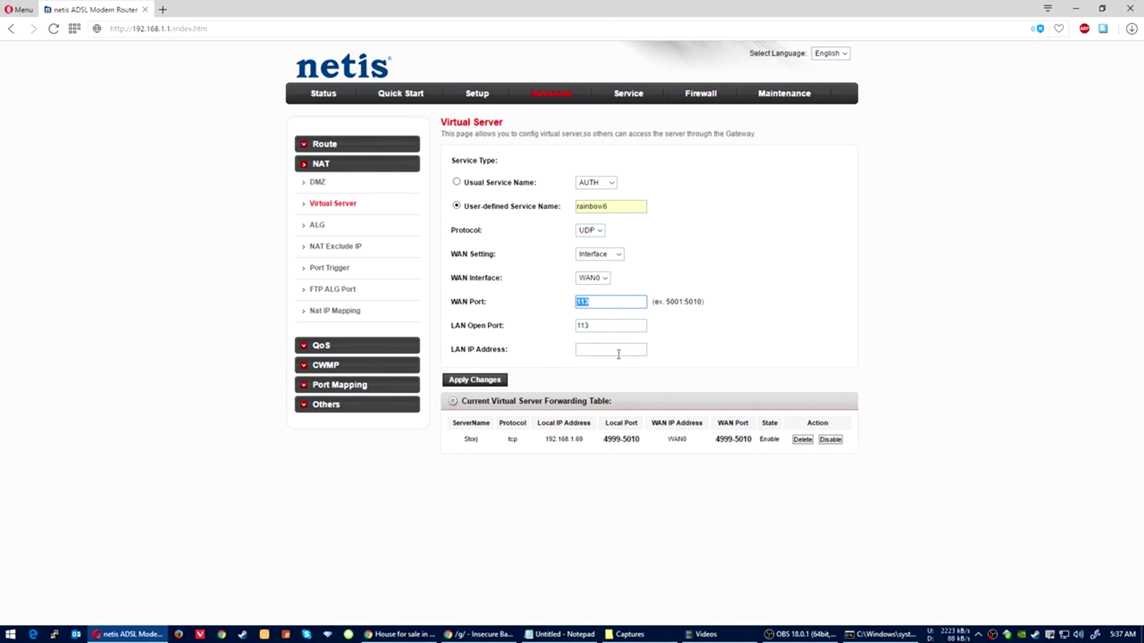
click(560, 634)
drag(471, 288, 655, 524)
click(615, 383)
double_click(609, 302)
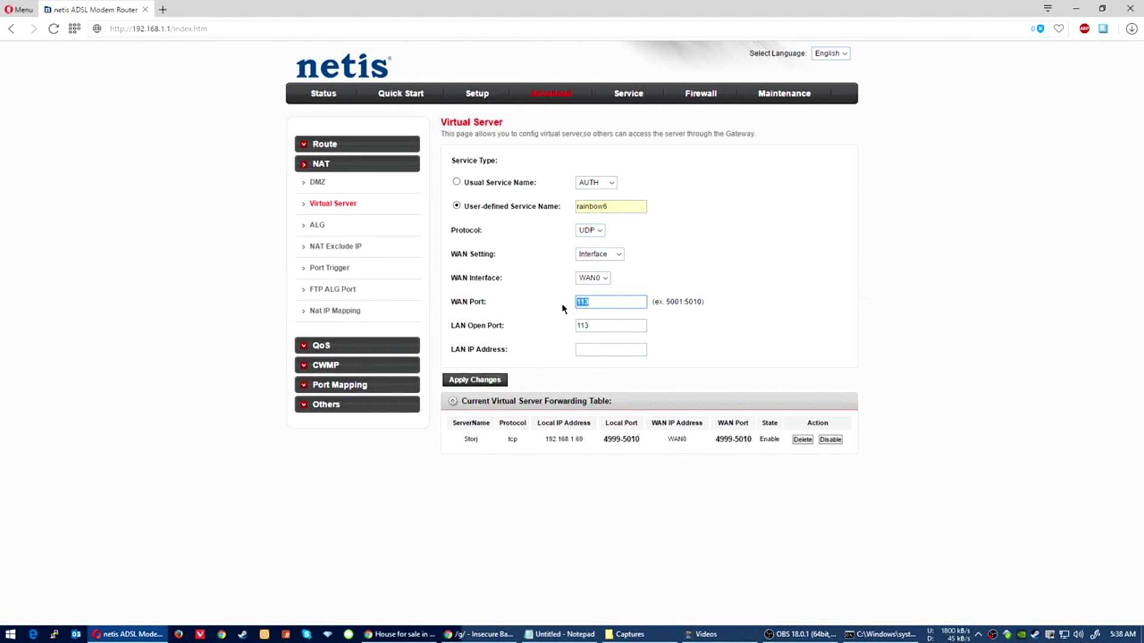
text(6015)
key(Tab)
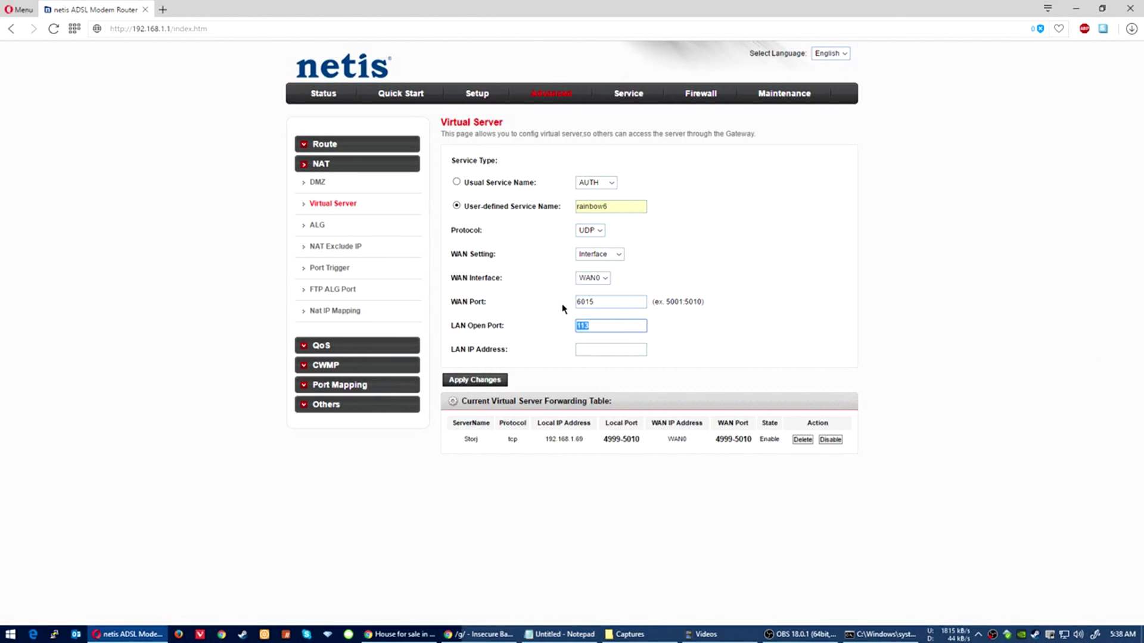
text(6015)
key(Tab)
text(19)
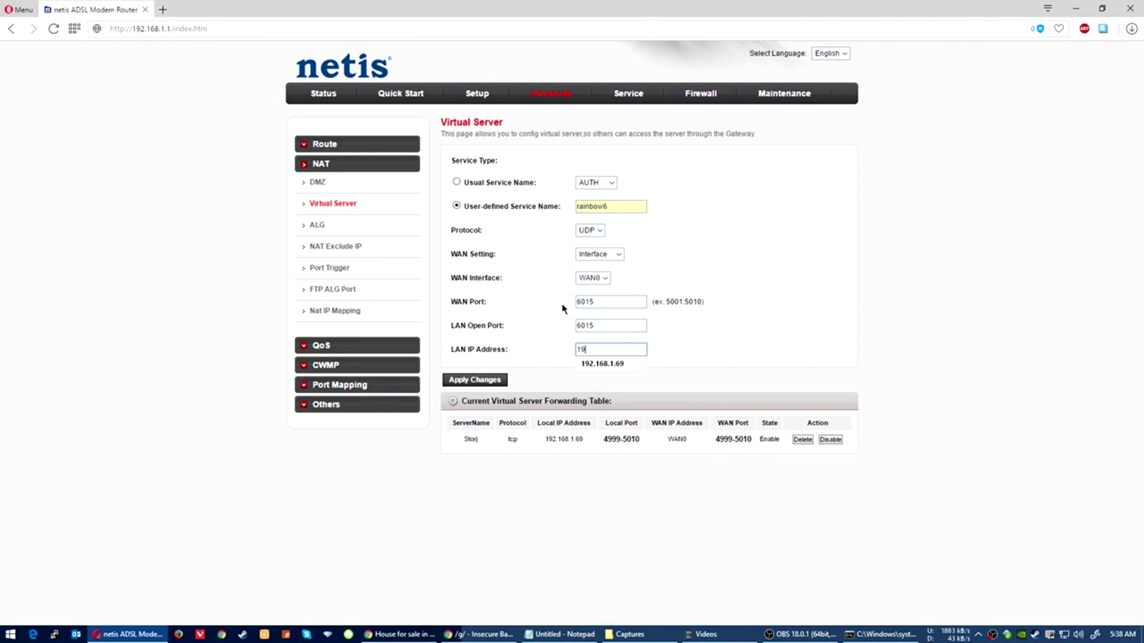
text(2)
key(Down)
key(Return)
click(482, 382)
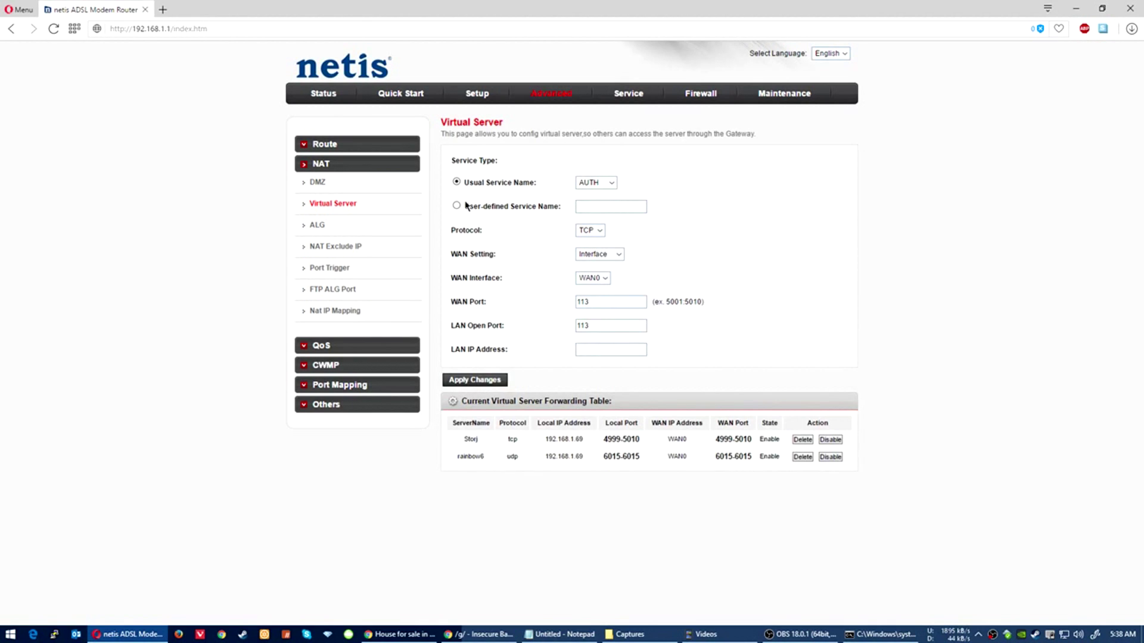
Step: Name the second user-defined service rainbow61
click(466, 206)
click(611, 205)
text(r)
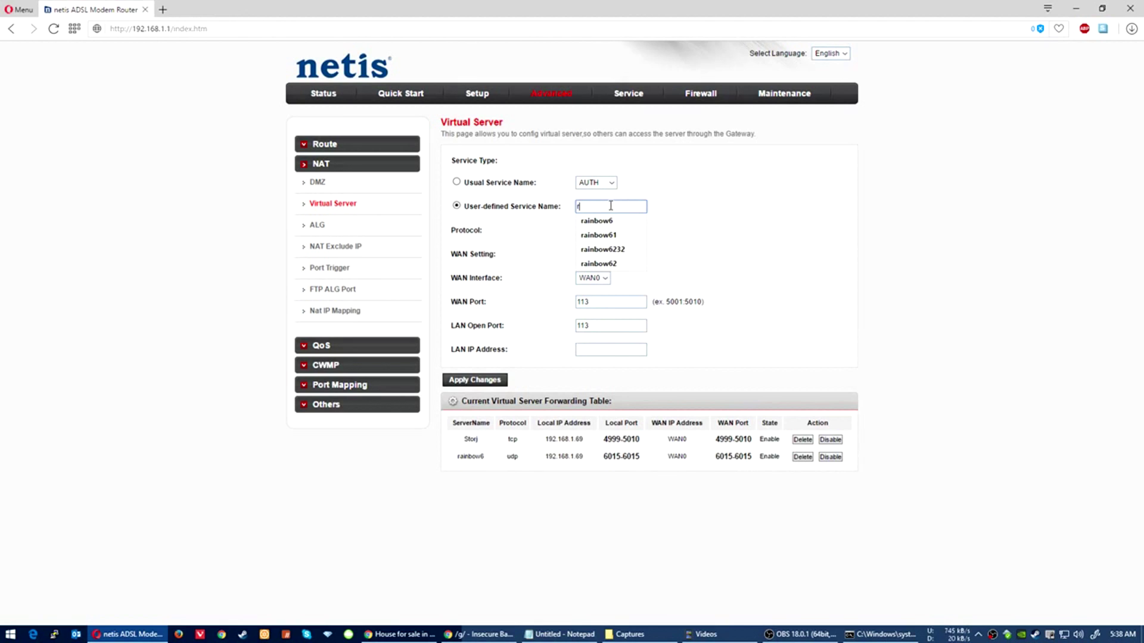
key(Down)
key(Return)
text(1)
key(Tab)
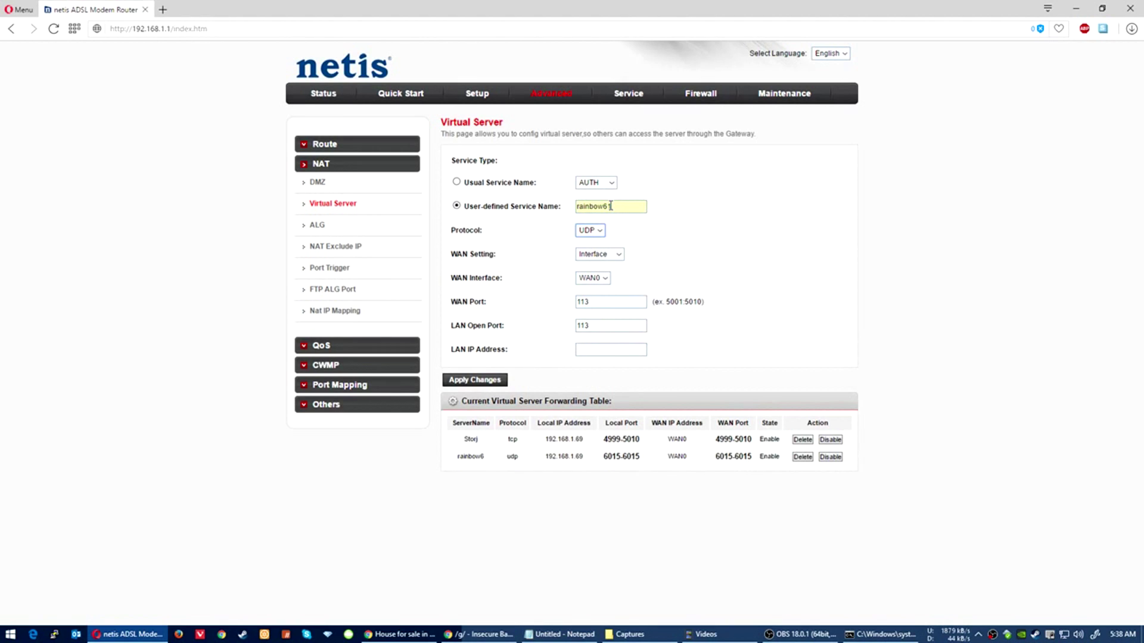
key(Tab)
key(Tab)
key(Tab)
Step: Set WAN and LAN ports to 3074 and LAN IP to 192.168.1.69, then apply
text(3)
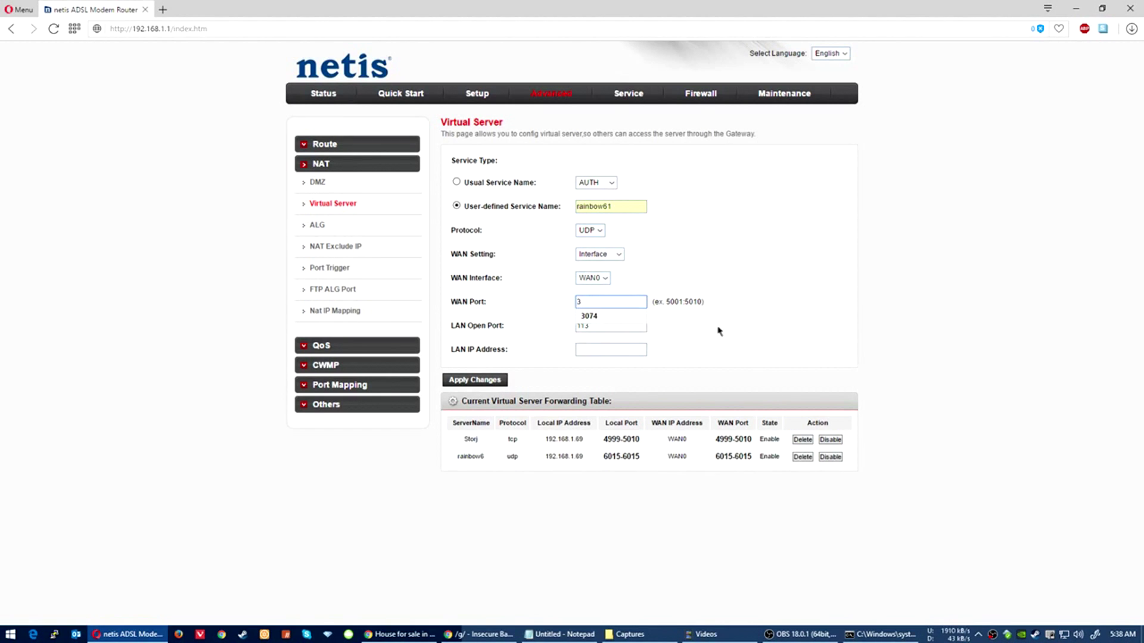
click(620, 324)
key(Tab)
text(30)
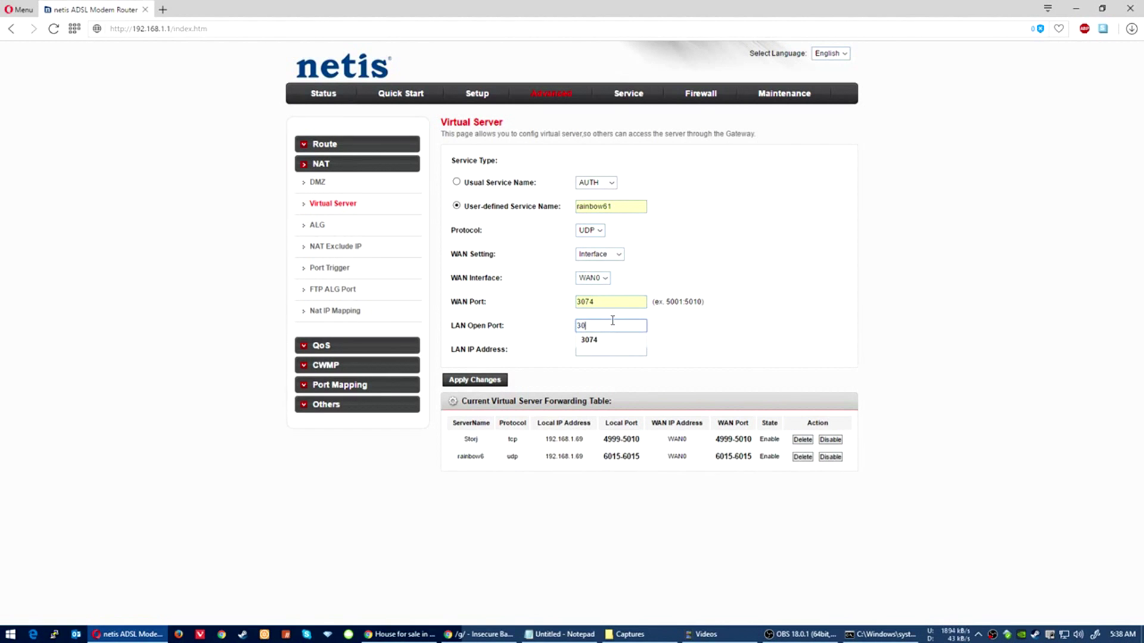
key(Down)
key(Tab)
text(1)
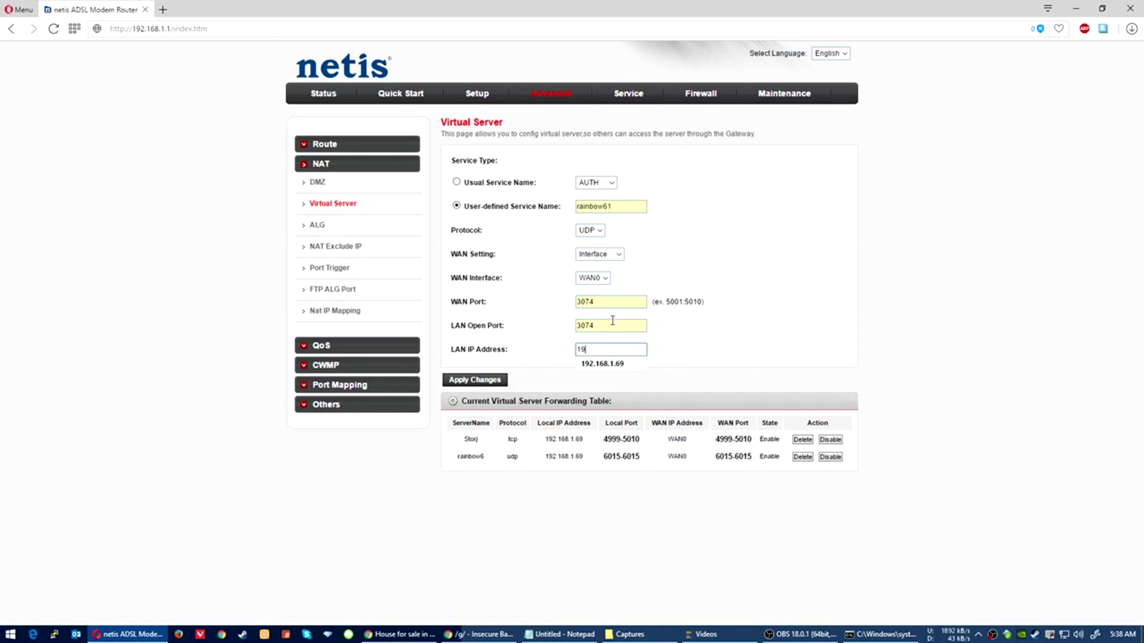
text(9)
key(Down)
key(Return)
click(476, 381)
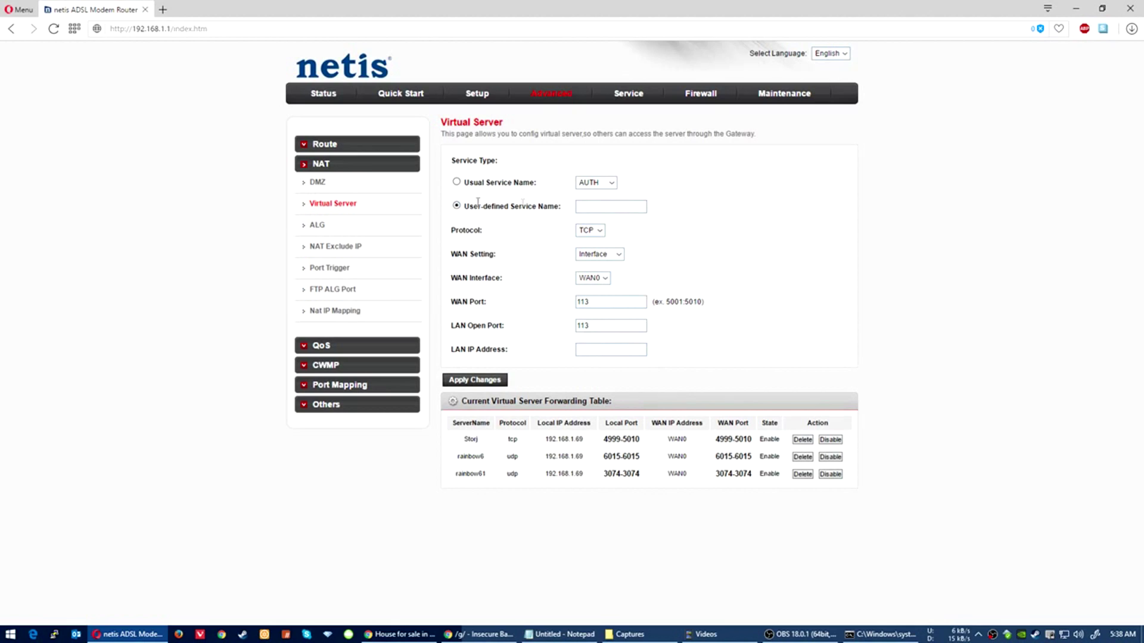
click(591, 205)
Step: Name the service rainbow6232 with protocol UDP, checking the game's port notes
click(611, 251)
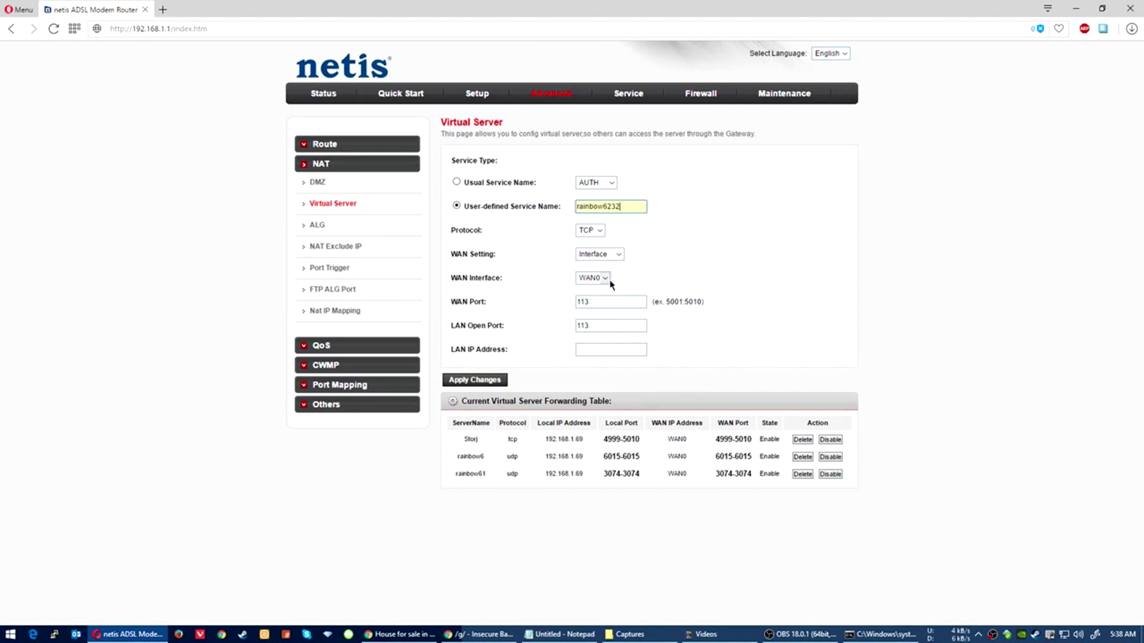
click(592, 231)
click(590, 244)
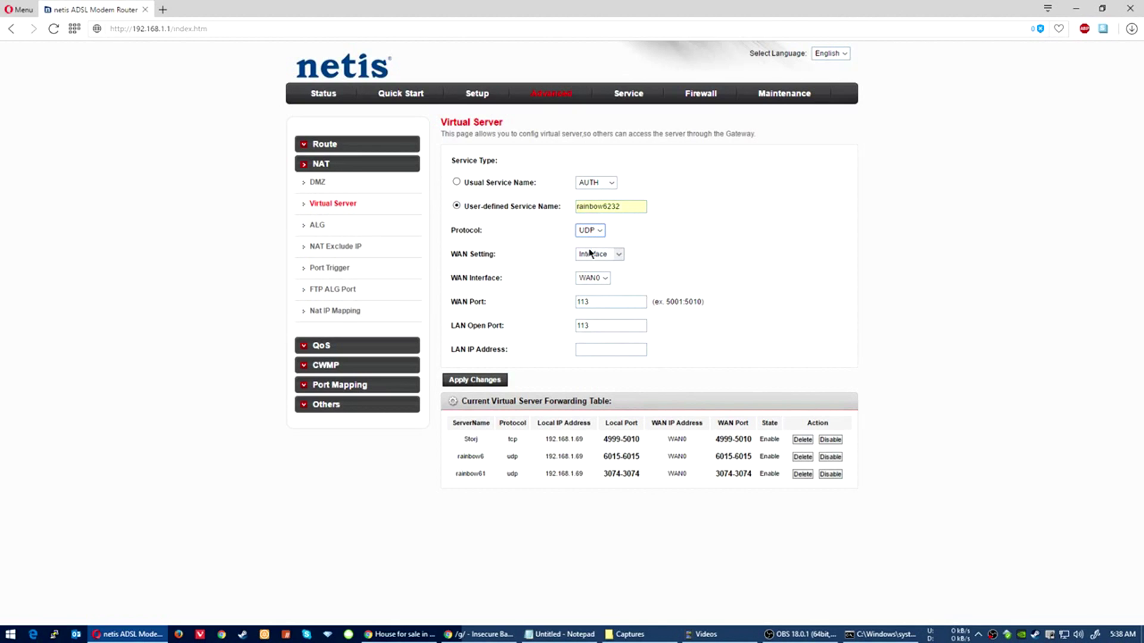
double_click(592, 301)
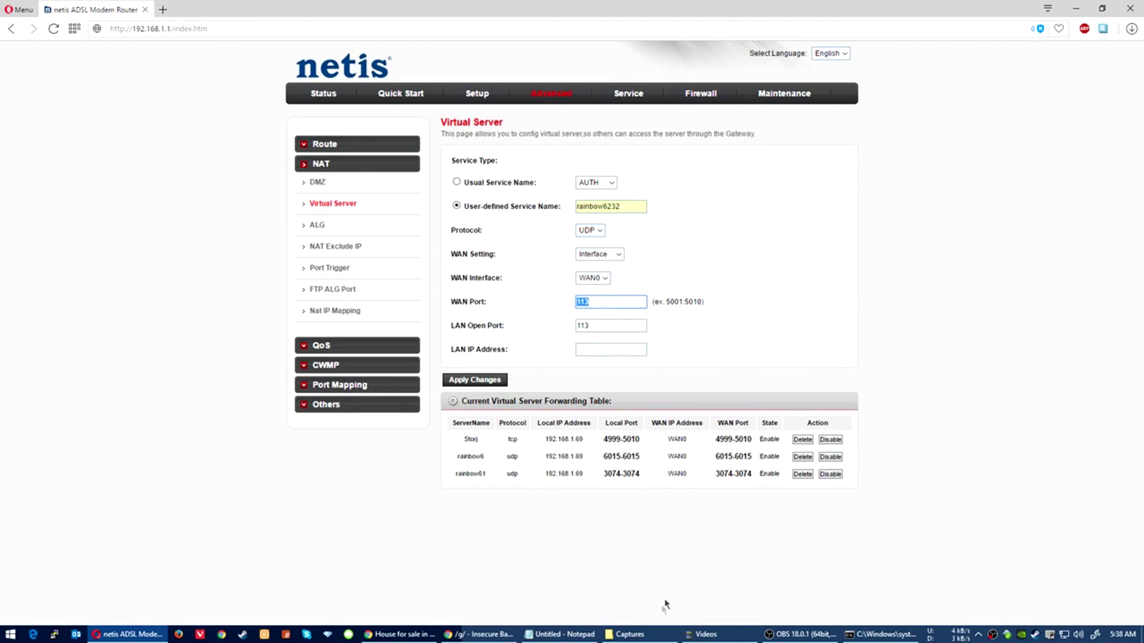
click(573, 636)
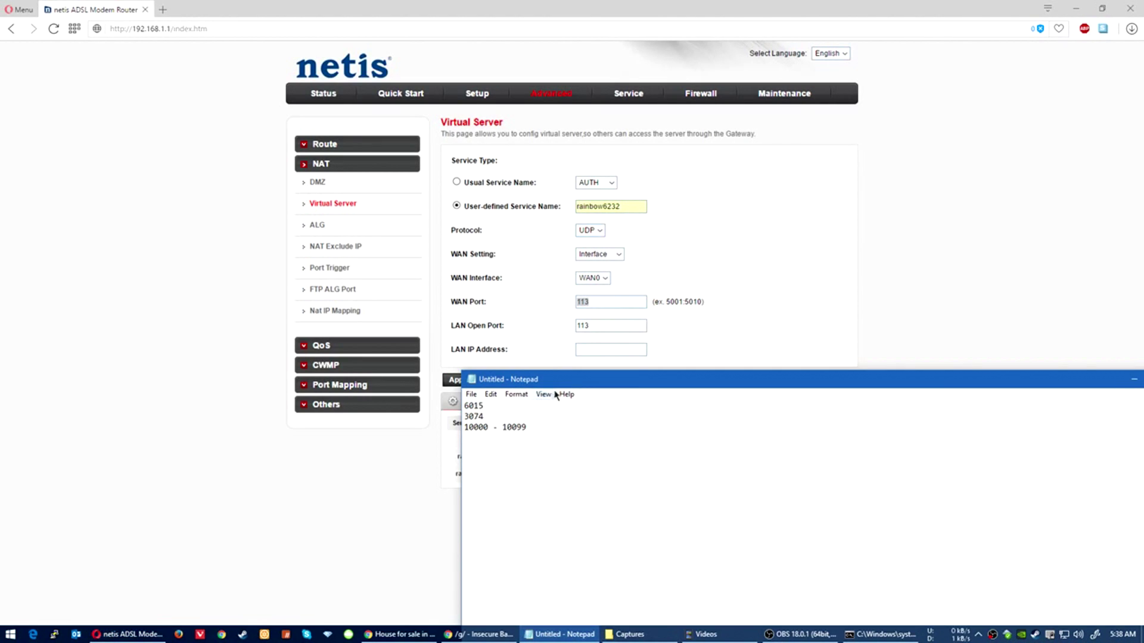
drag(580, 386, 563, 368)
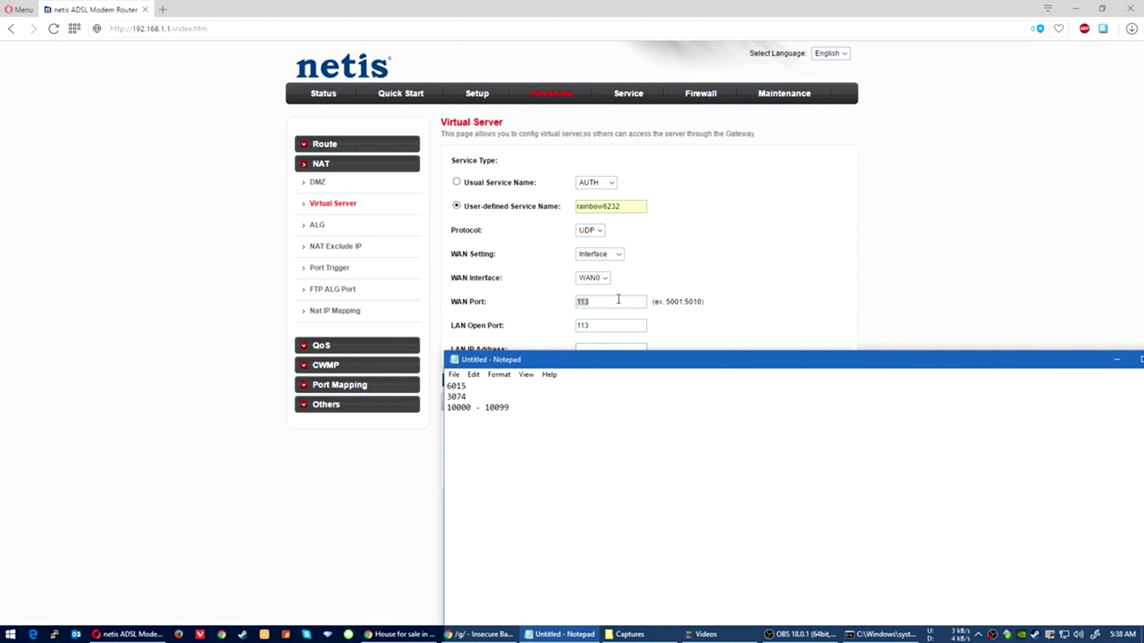
key(alt+Tab)
Step: Enter 10000 for WAN and LAN ports and dismiss the empty IP address warning
text(1000)
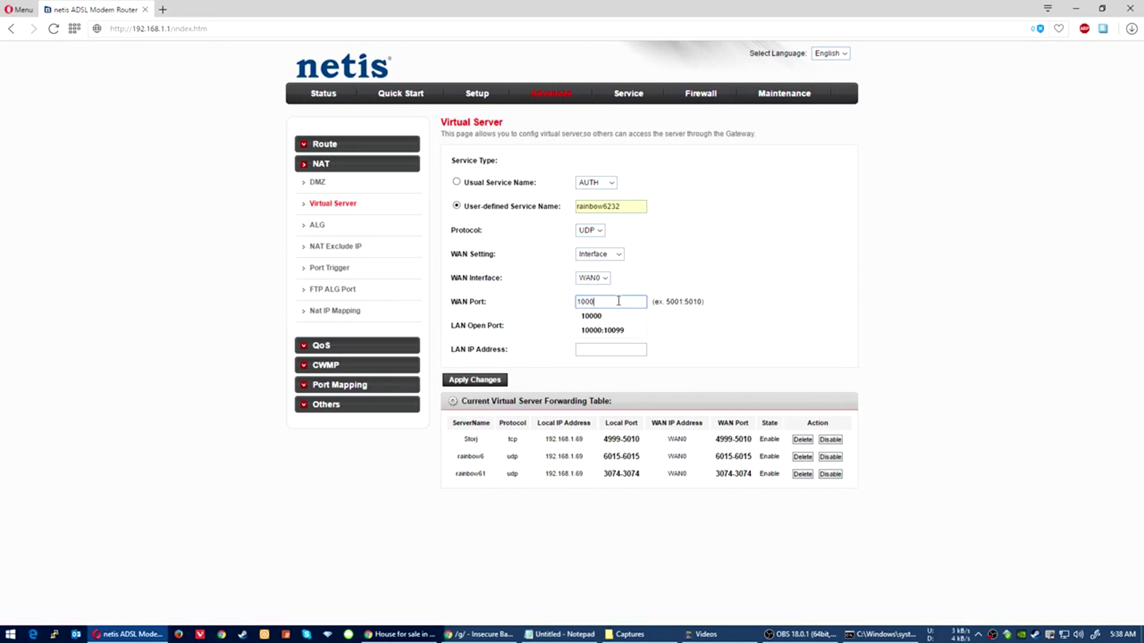
text(0)
key(Tab)
text(1)
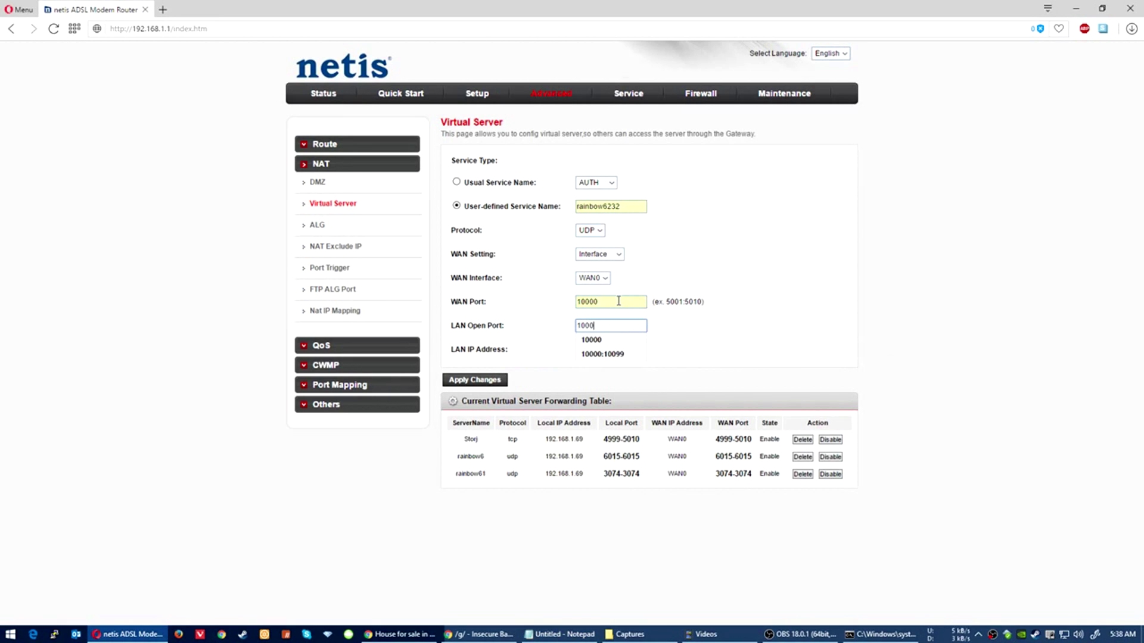
text(0000)
key(Return)
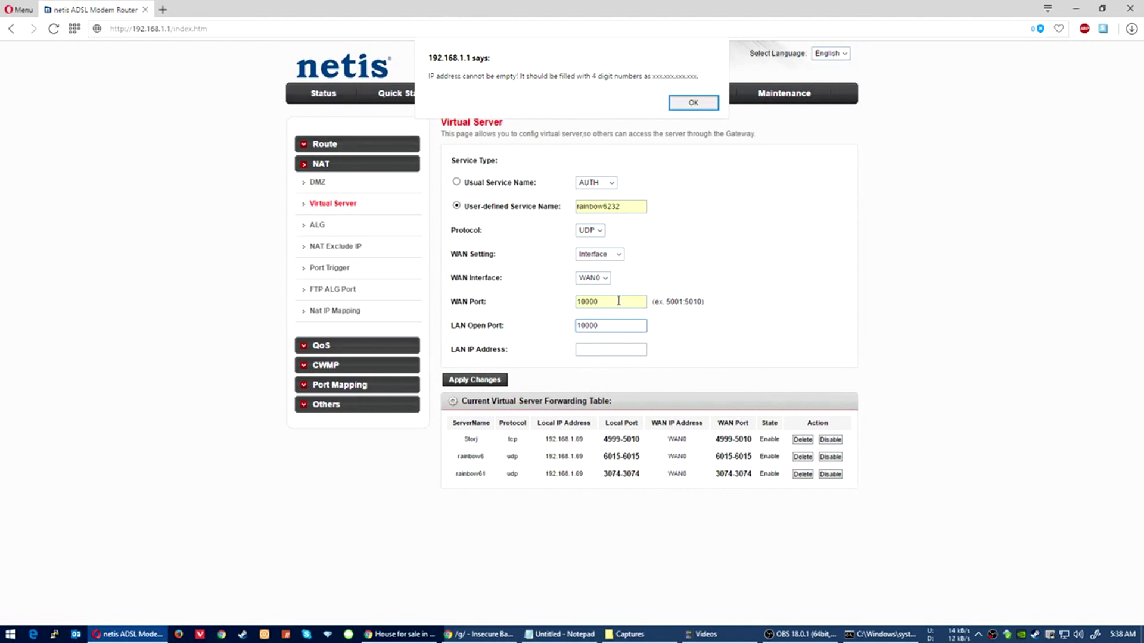
click(691, 102)
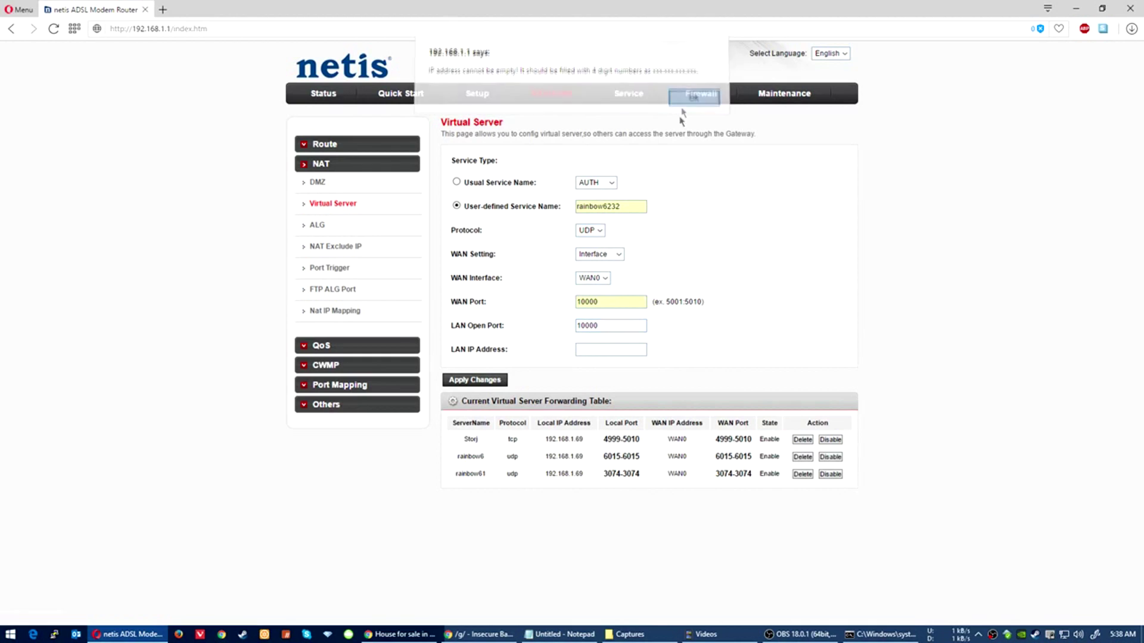
Step: Fill LAN IP 192.168.1.69, keep WAN port 10000, and apply the rule
click(594, 348)
text(1)
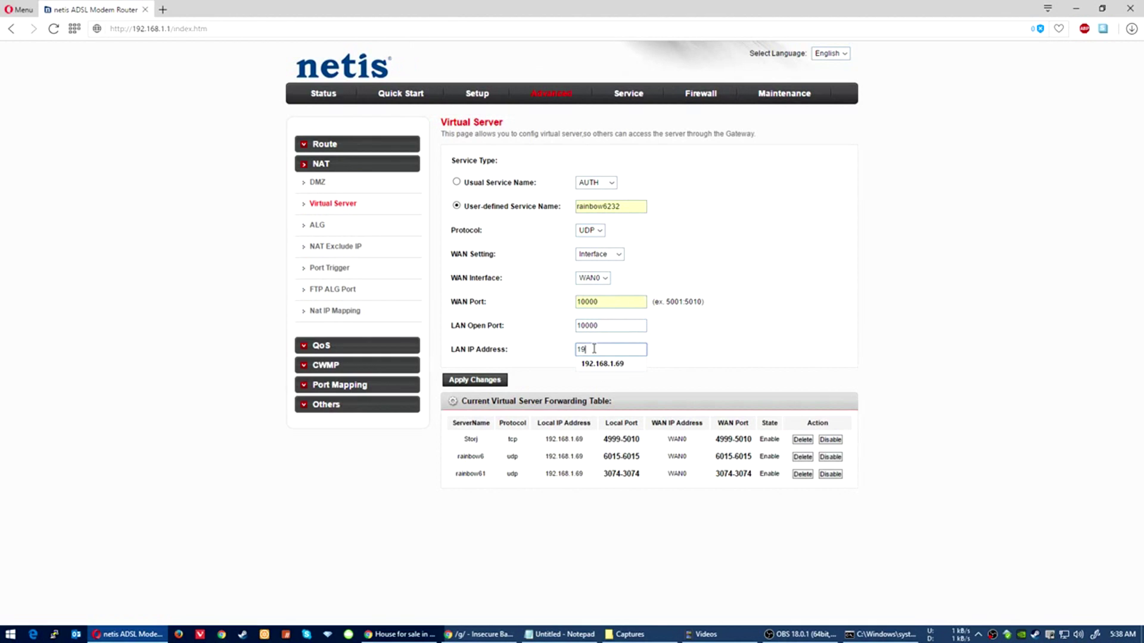
text(9)
key(Down)
key(Return)
click(619, 300)
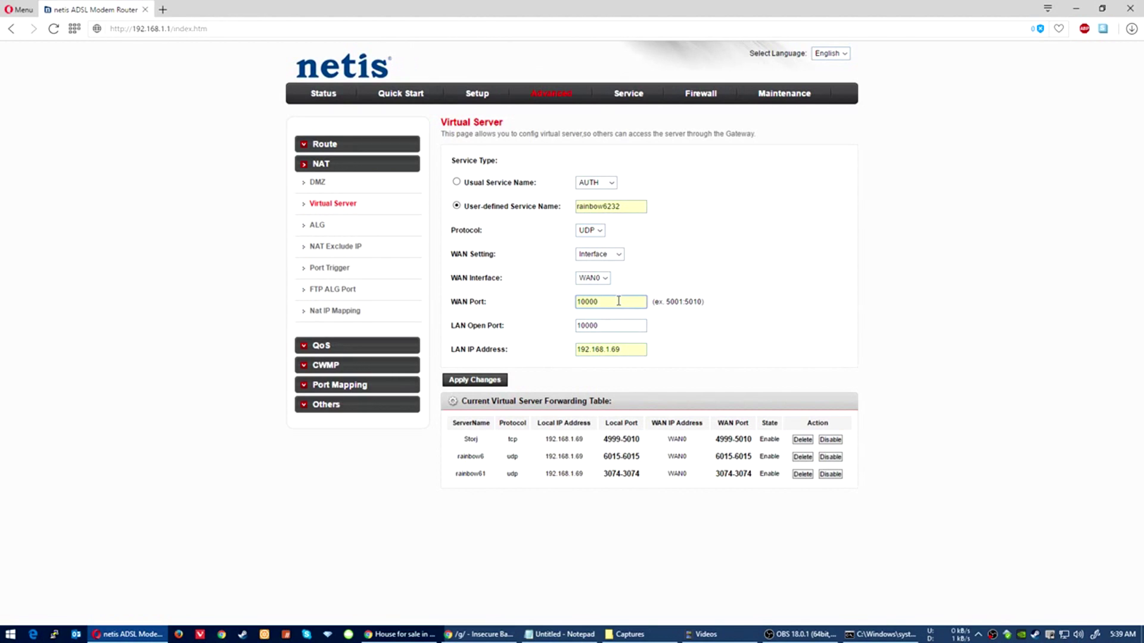
key(BackSpace)
text(0)
key(BackSpace)
click(476, 380)
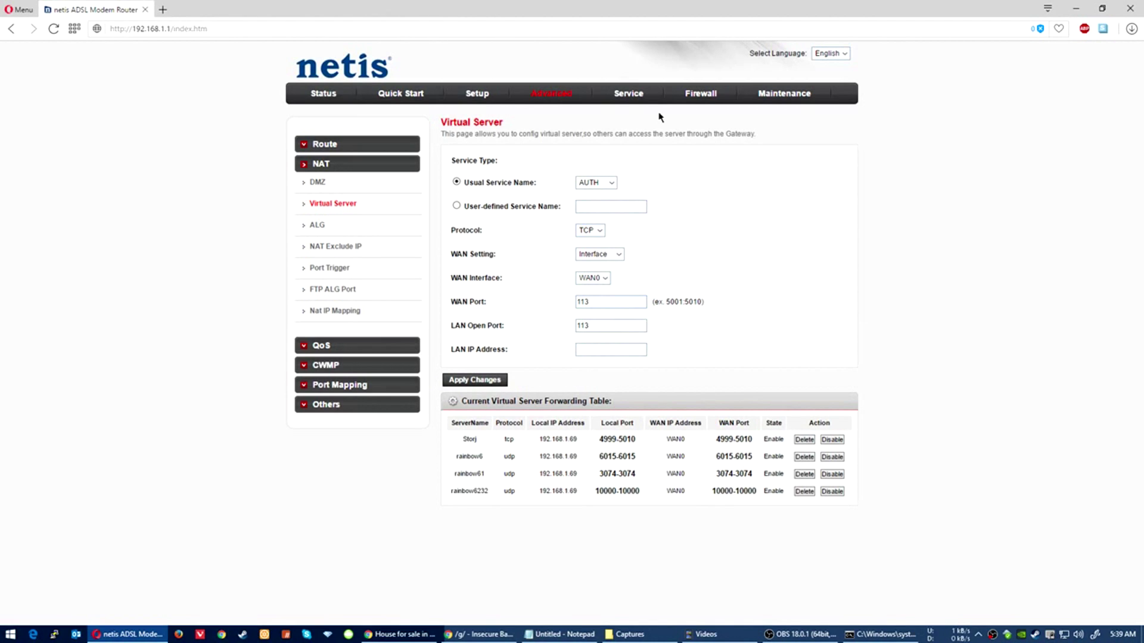
Step: Commit the changes under Maintenance > Reboot and restart the router
click(786, 93)
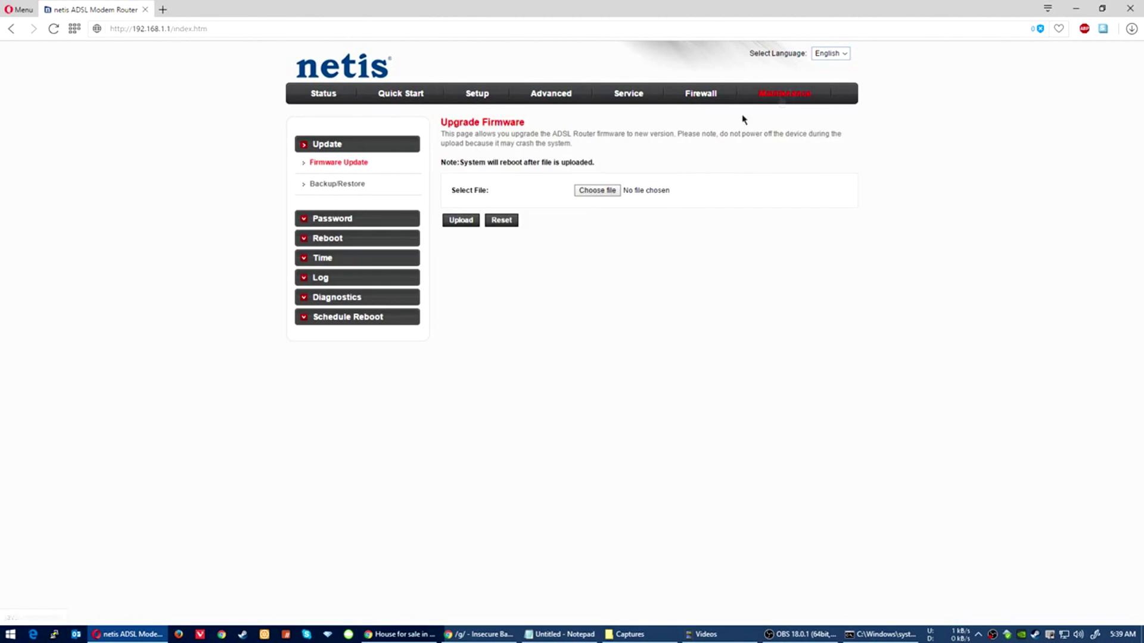
click(304, 244)
click(499, 193)
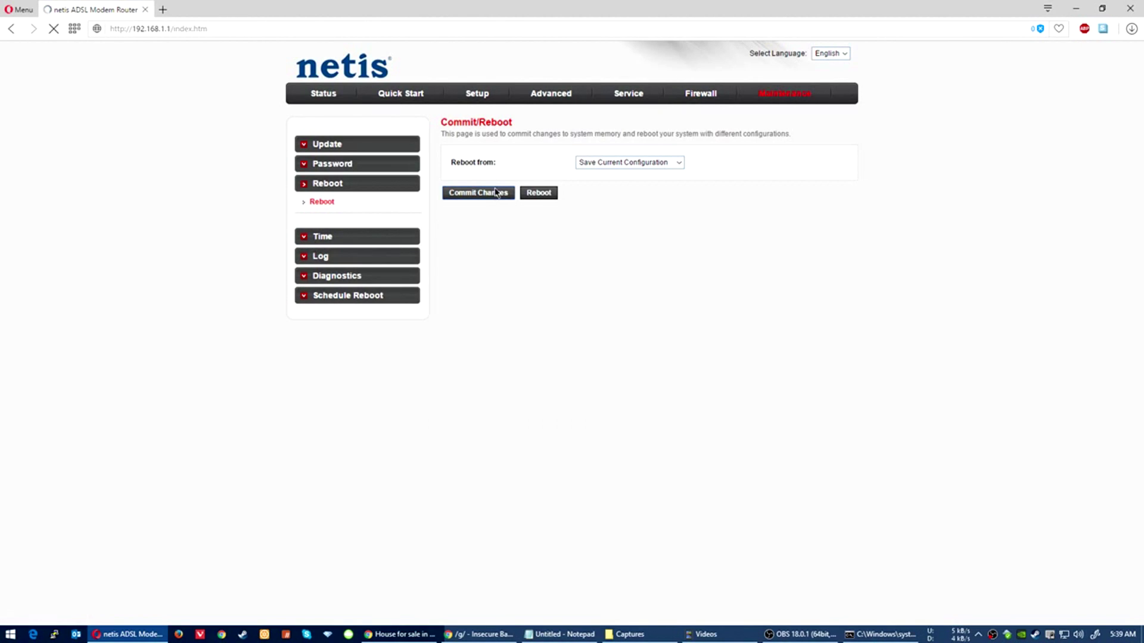
click(531, 198)
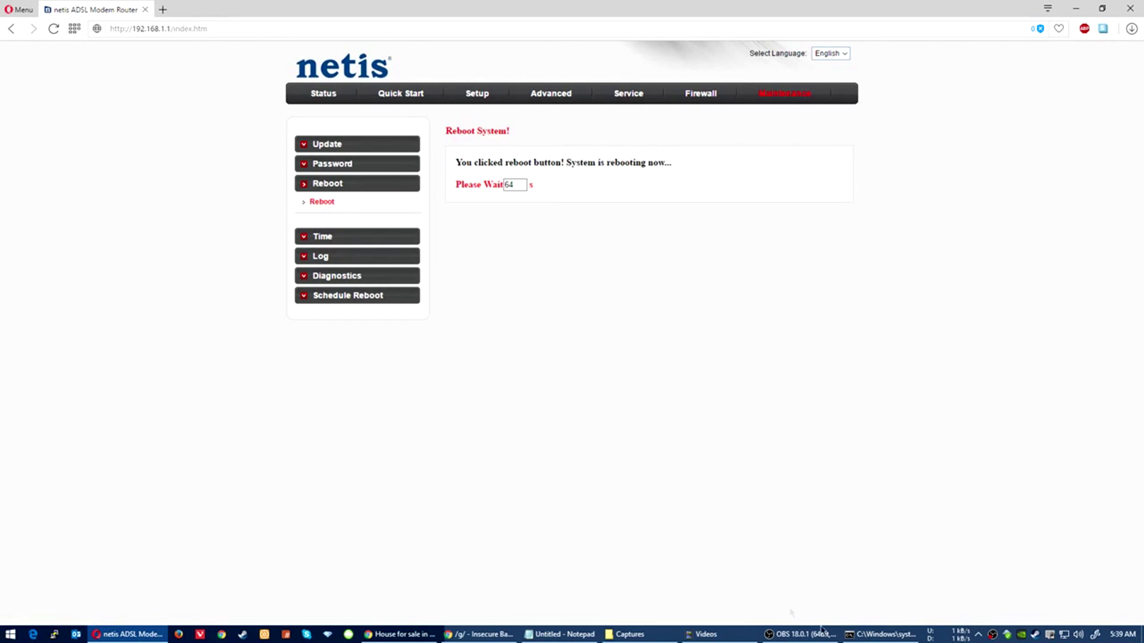
click(881, 634)
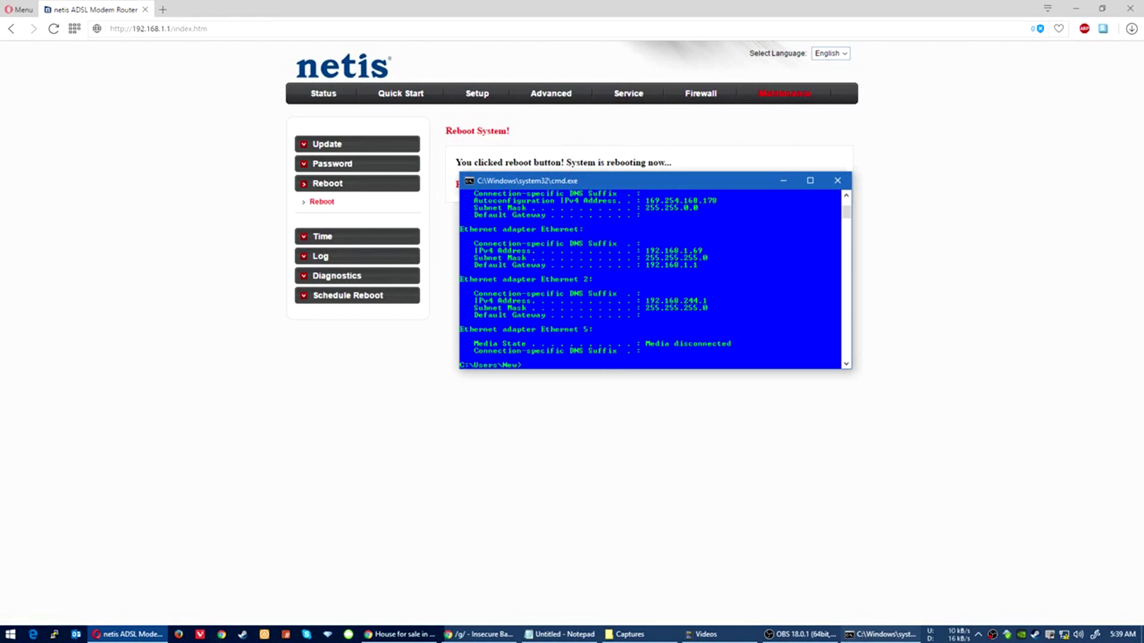
Step: Close the Command Prompt window while the router finishes rebooting
click(843, 186)
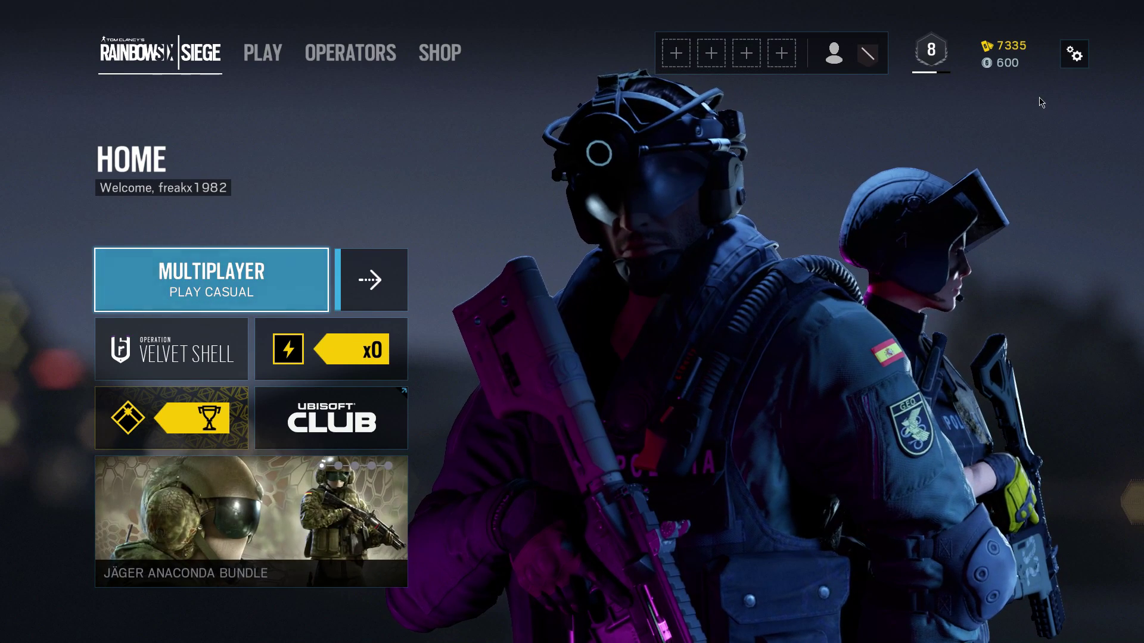
Step: Confirm the game's NAT Type reads Open in the settings menu, then choose Quit to Desktop
click(1074, 55)
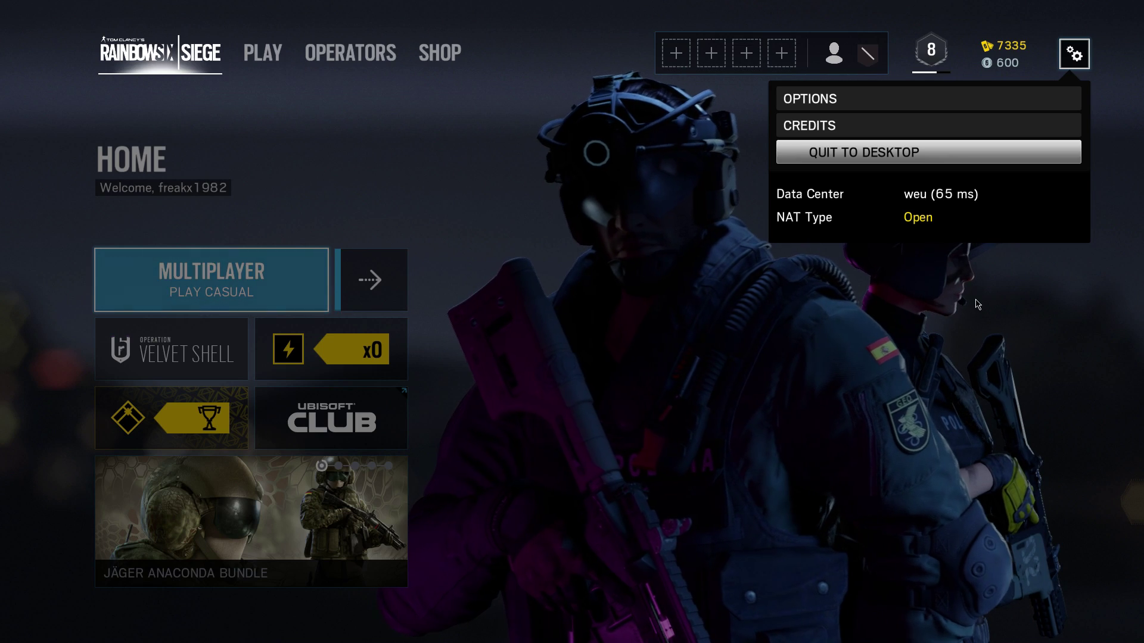
click(993, 292)
click(1074, 55)
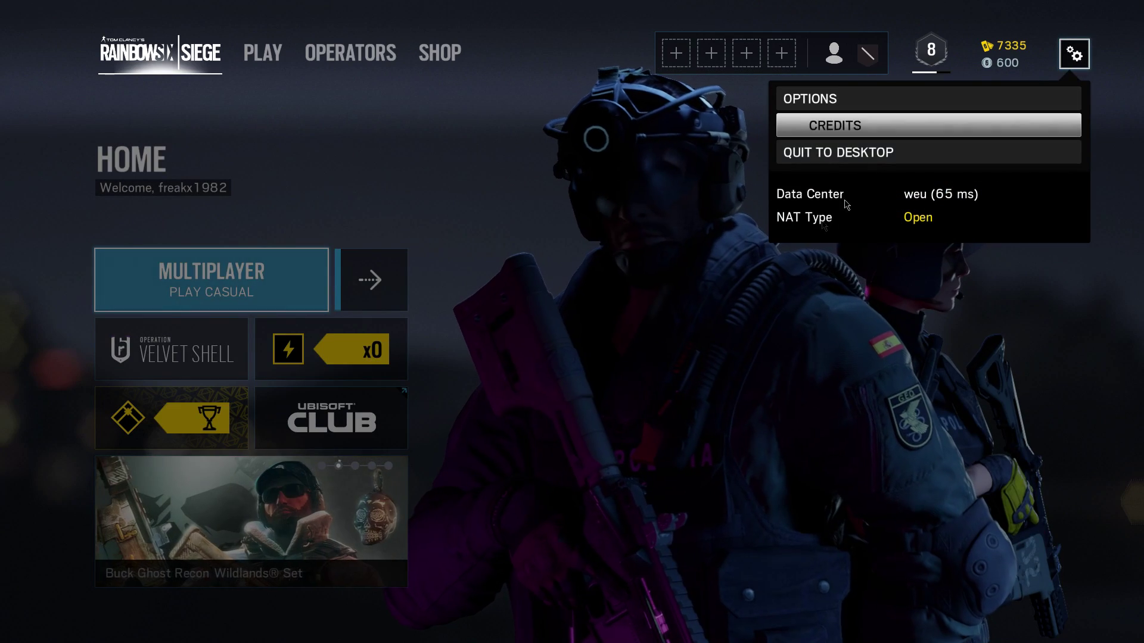
click(865, 153)
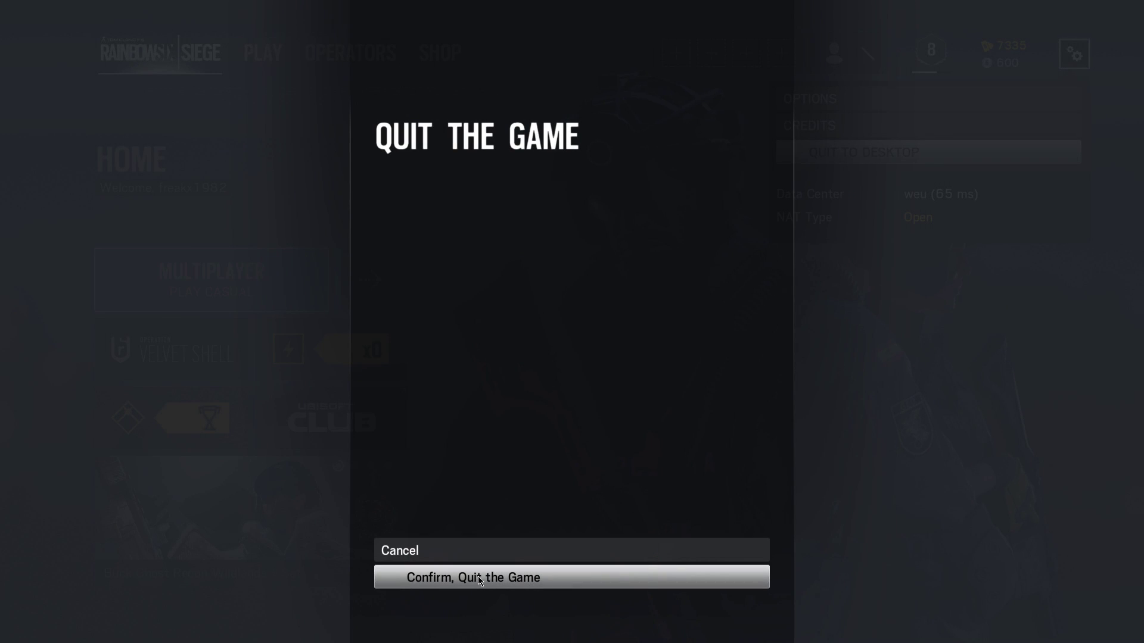